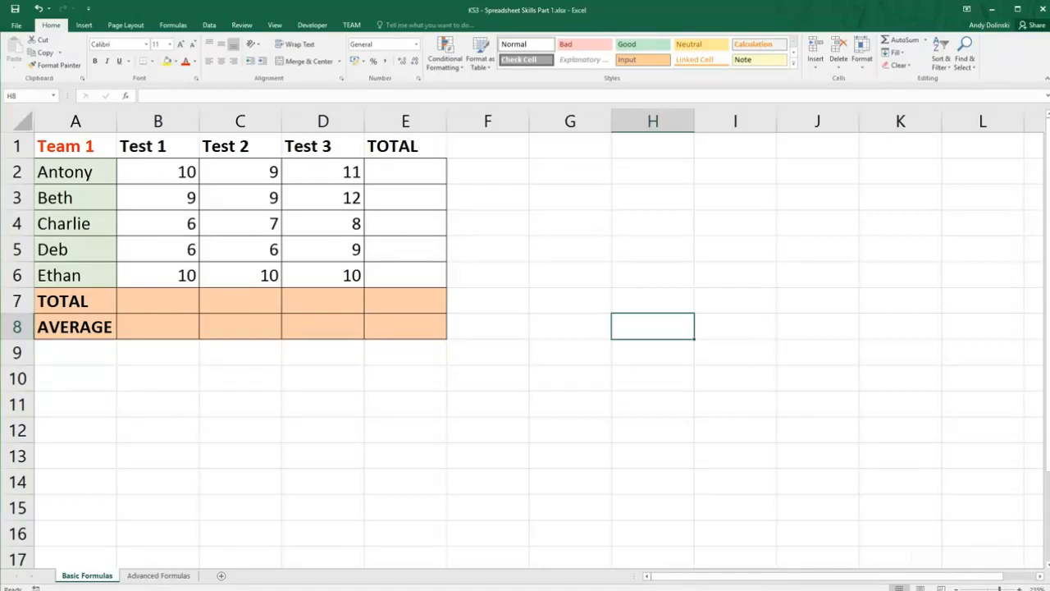
Enter the notes "spreadsheets", "formulas" and "calculate" in cells G2 to G4.
{"action": "left_click", "coordinate": [553, 175]}
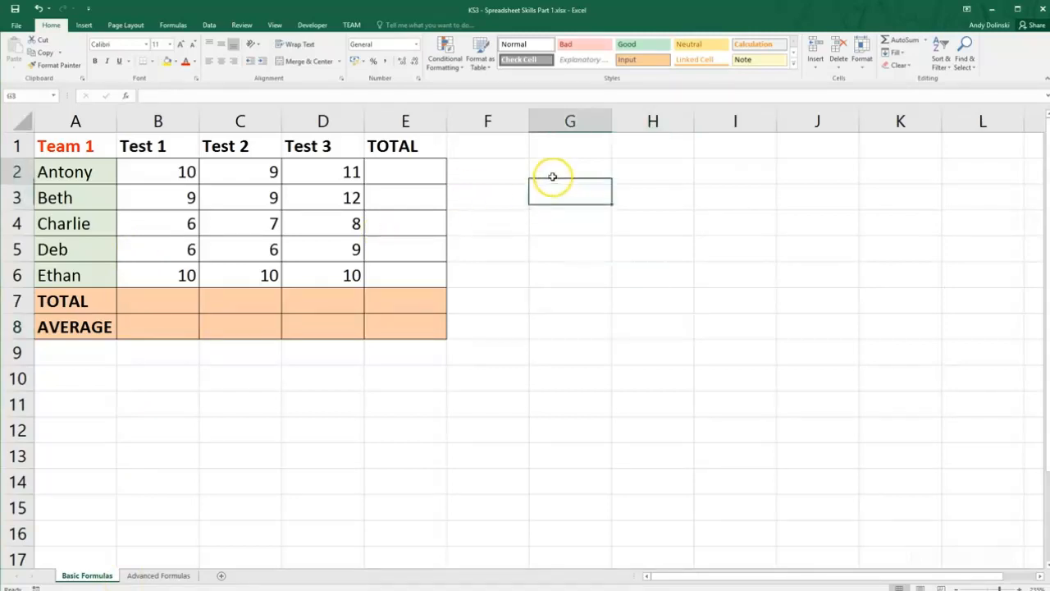
{"action": "type", "text": "spreads"}
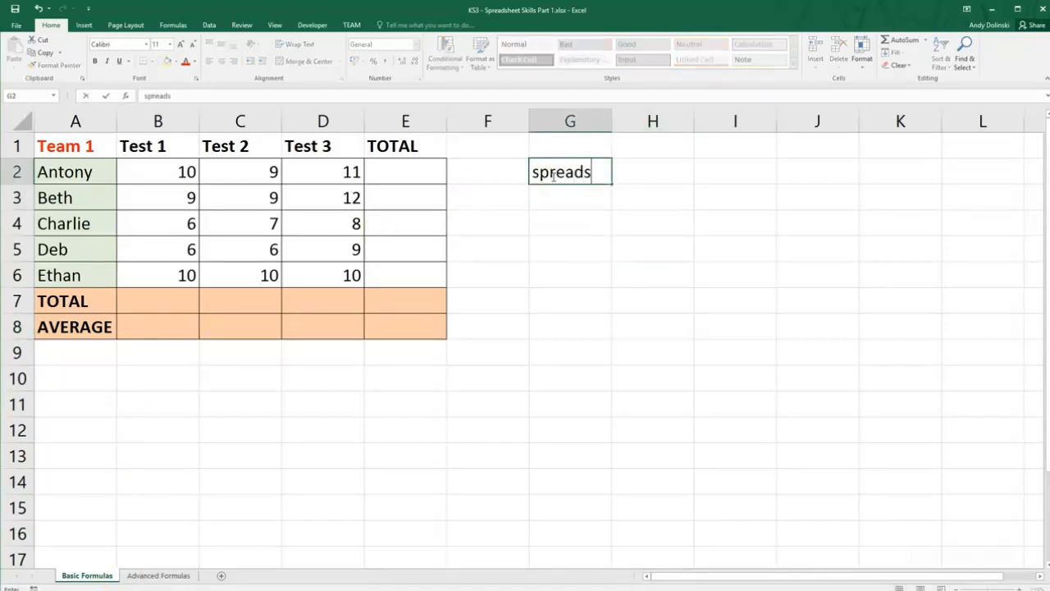
{"action": "type", "text": "heets"}
{"action": "key", "text": "Return"}
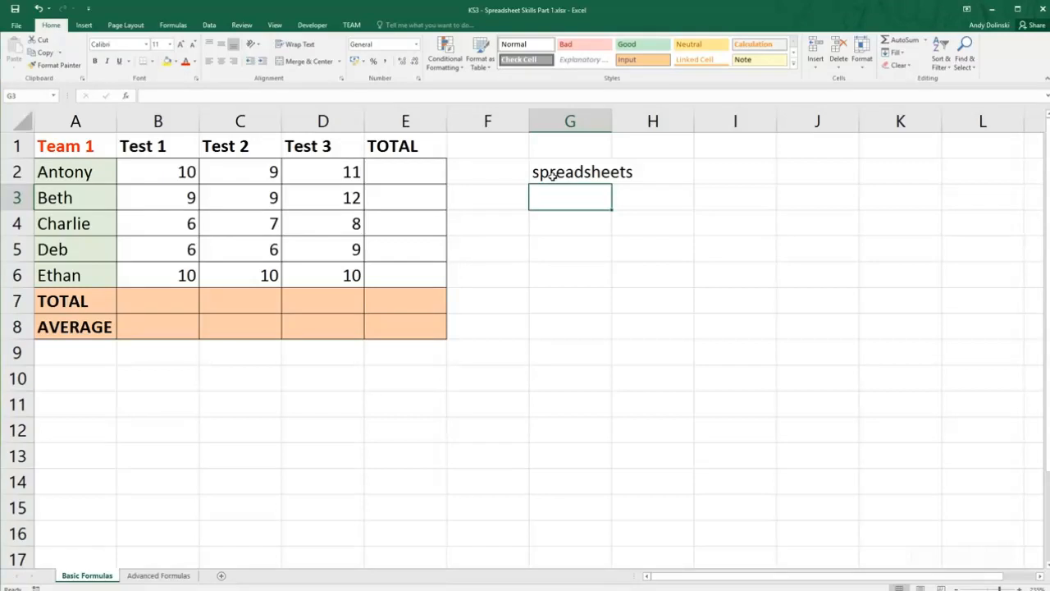
{"action": "type", "text": "formulas"}
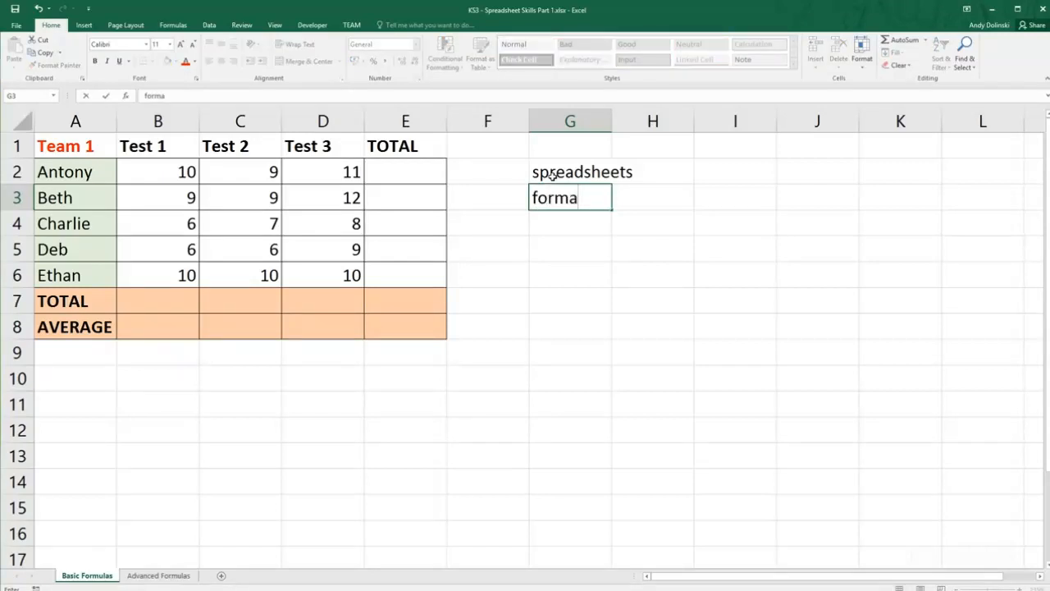
{"action": "key", "text": "Return"}
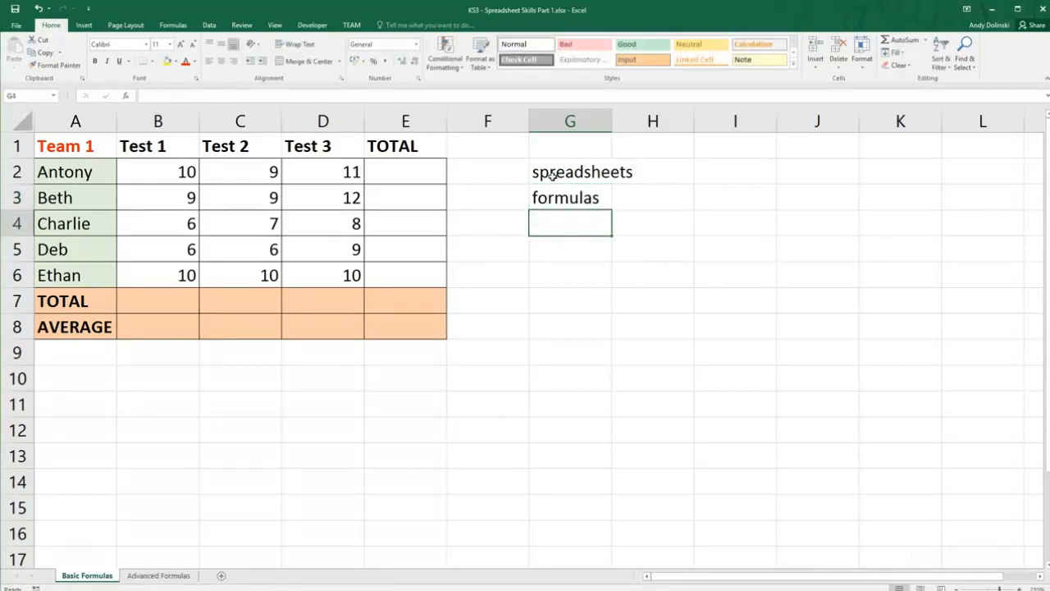
{"action": "type", "text": "calculate"}
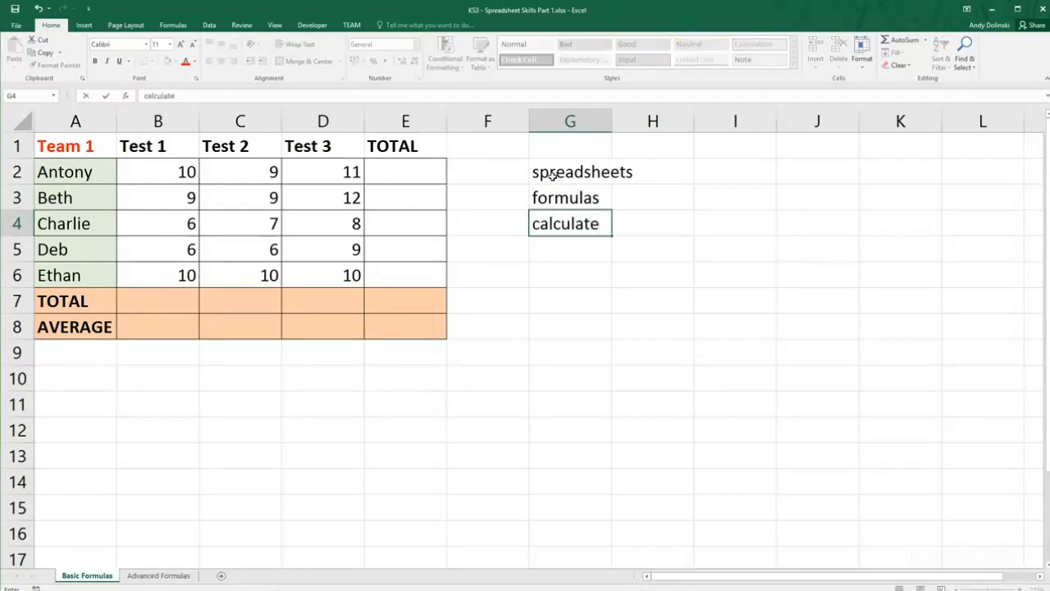
{"action": "key", "text": "Return"}
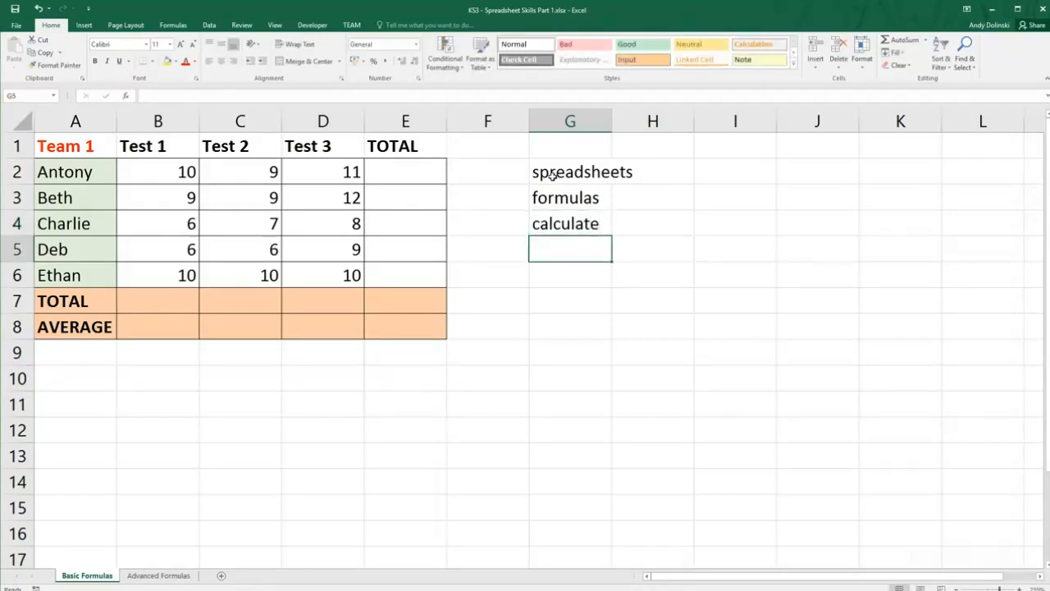
Leave G5 blank, then enter "=" in G6 and "cell references" in G7.
{"action": "key", "text": "Return"}
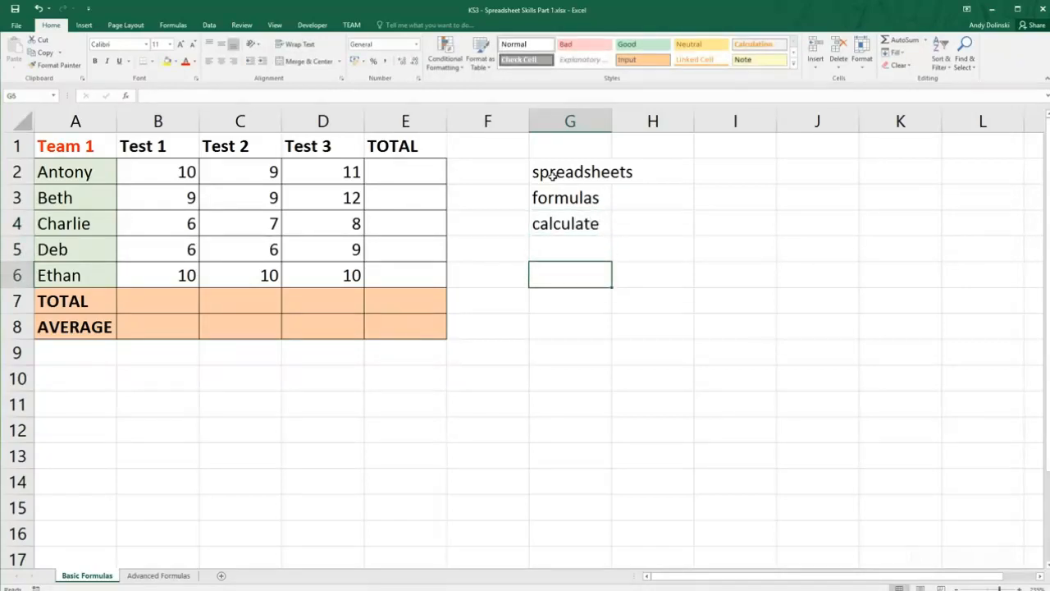
{"action": "type", "text": "="}
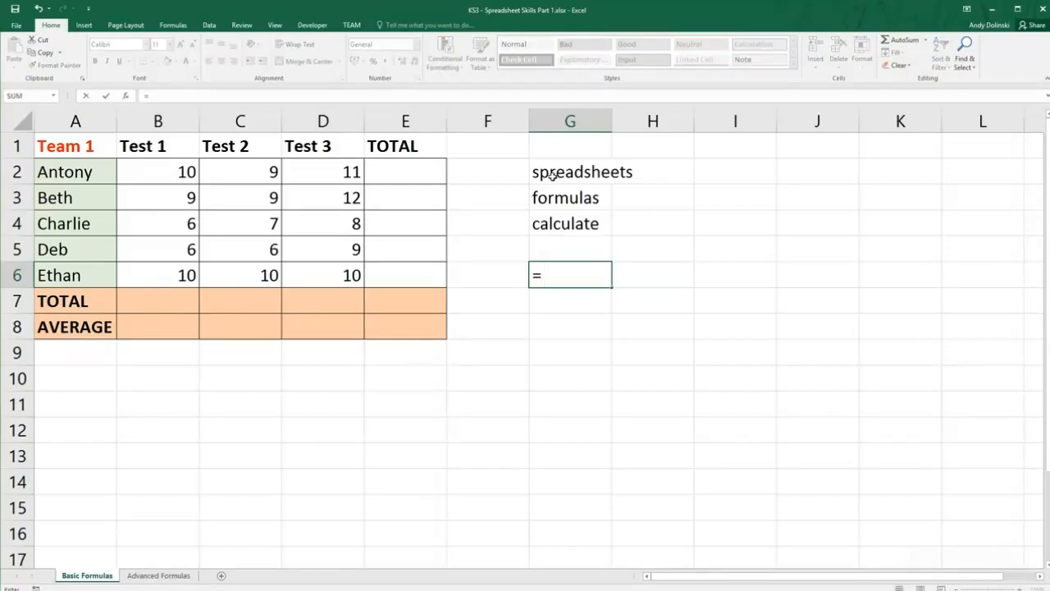
{"action": "key", "text": "Return"}
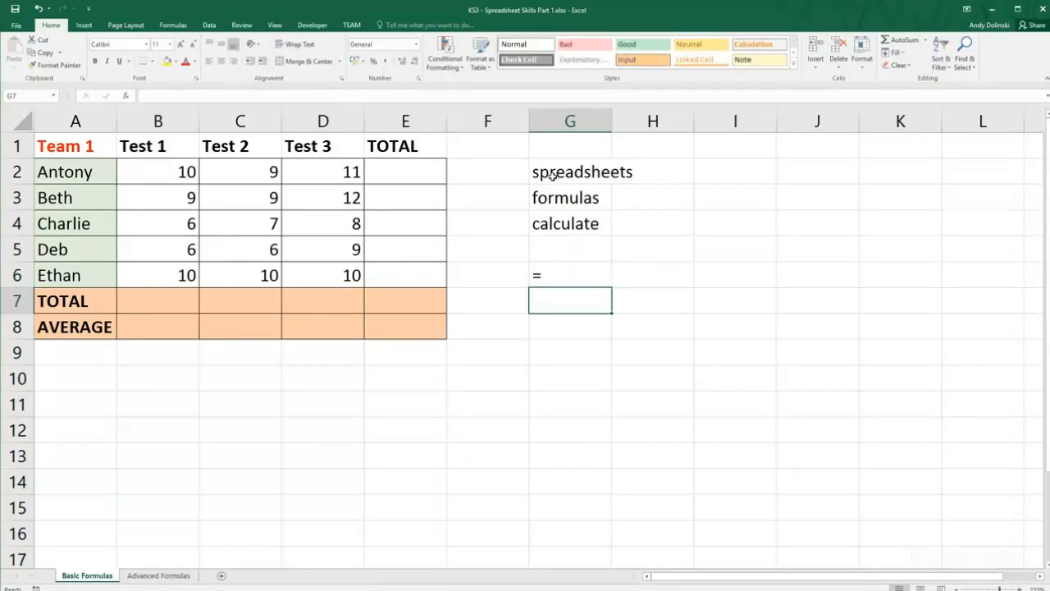
{"action": "type", "text": "cell e"}
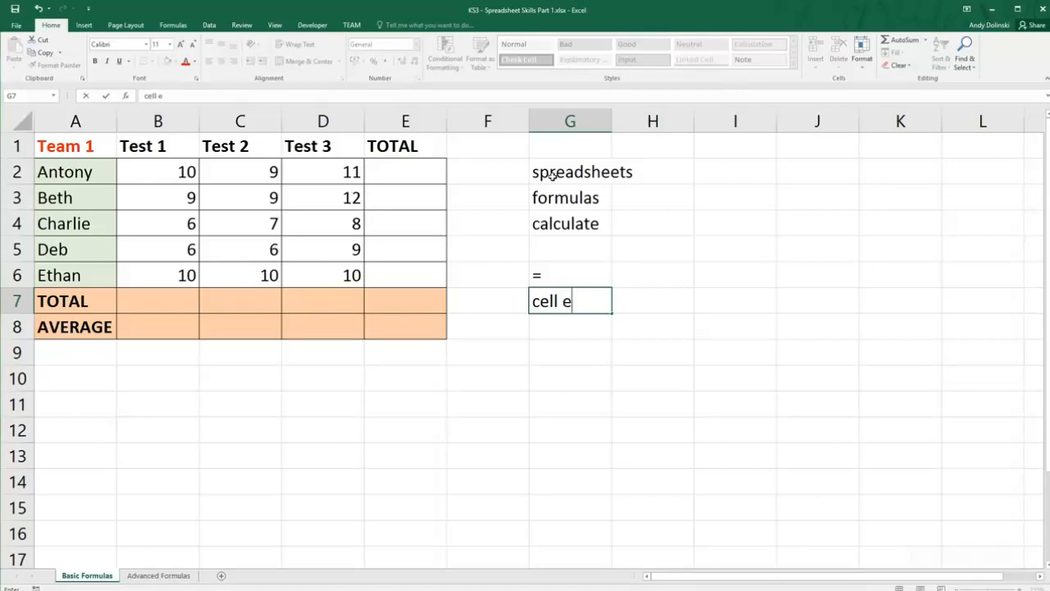
{"action": "key", "text": "BackSpace"}
{"action": "type", "text": "refences"}
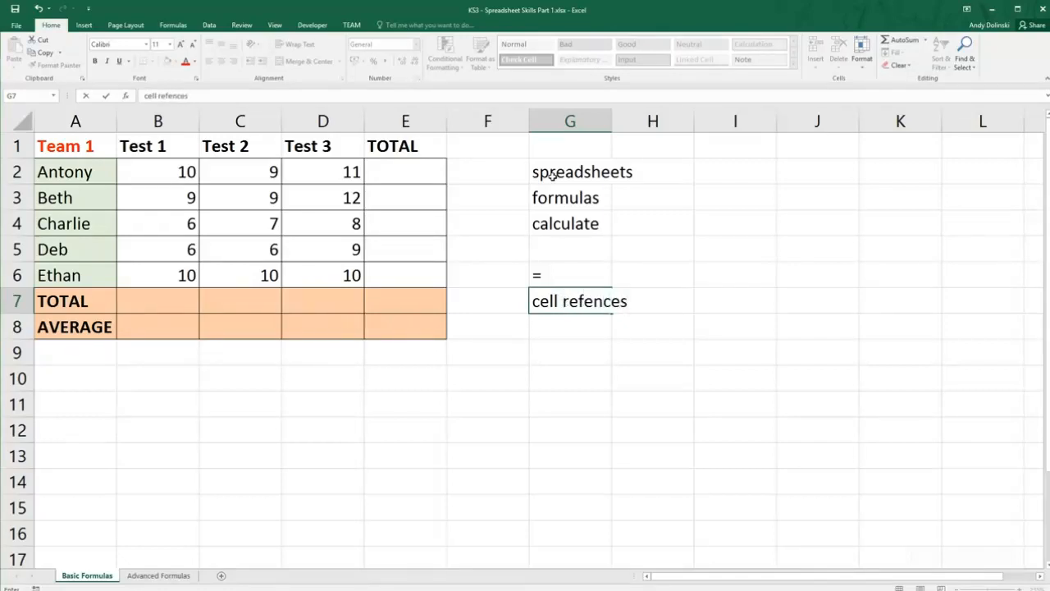
{"action": "key", "text": "BackSpace"}
{"action": "key", "text": "BackSpace"}
{"action": "key", "text": "BackSpace"}
{"action": "key", "text": "BackSpace"}
{"action": "type", "text": "rences"}
{"action": "key", "text": "Return"}
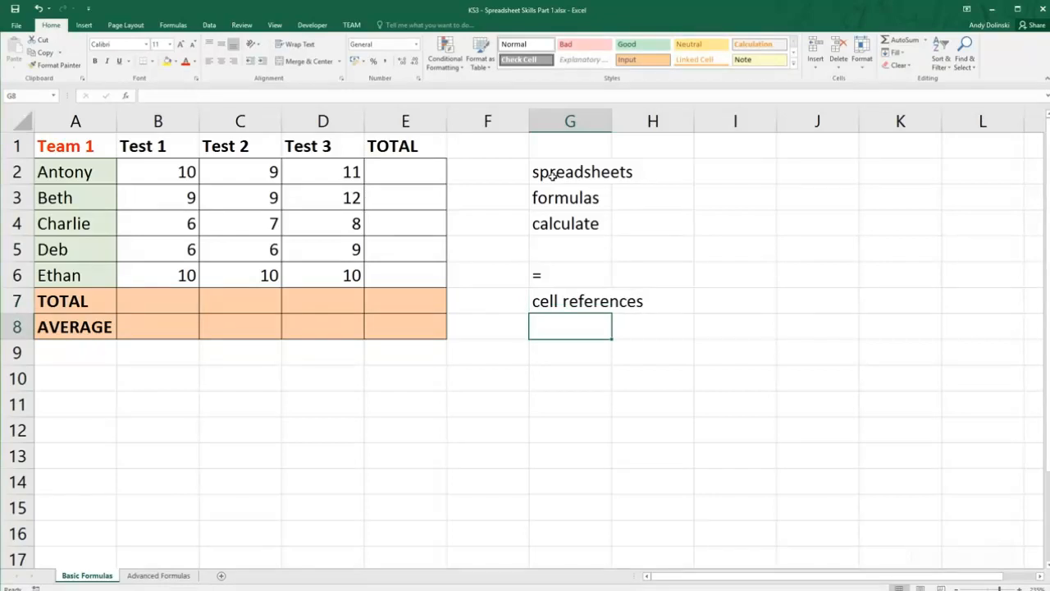
Enter the note "operator + - / *" in cell G8.
{"action": "type", "text": "operator "}
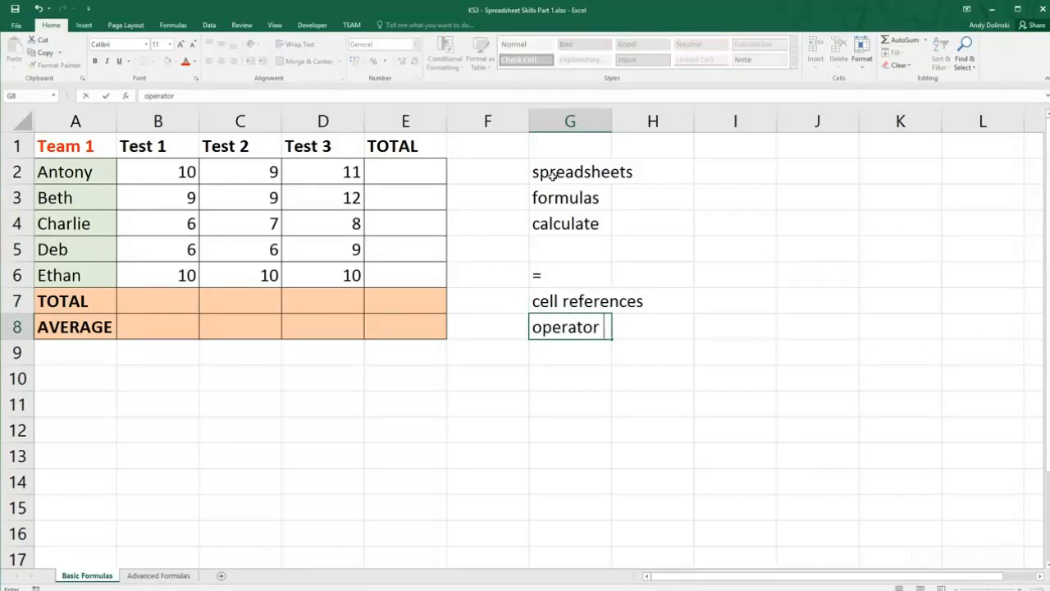
{"action": "type", "text": "+  -  /  *"}
{"action": "left_click", "coordinate": [617, 373]}
{"action": "left_click", "coordinate": [563, 361]}
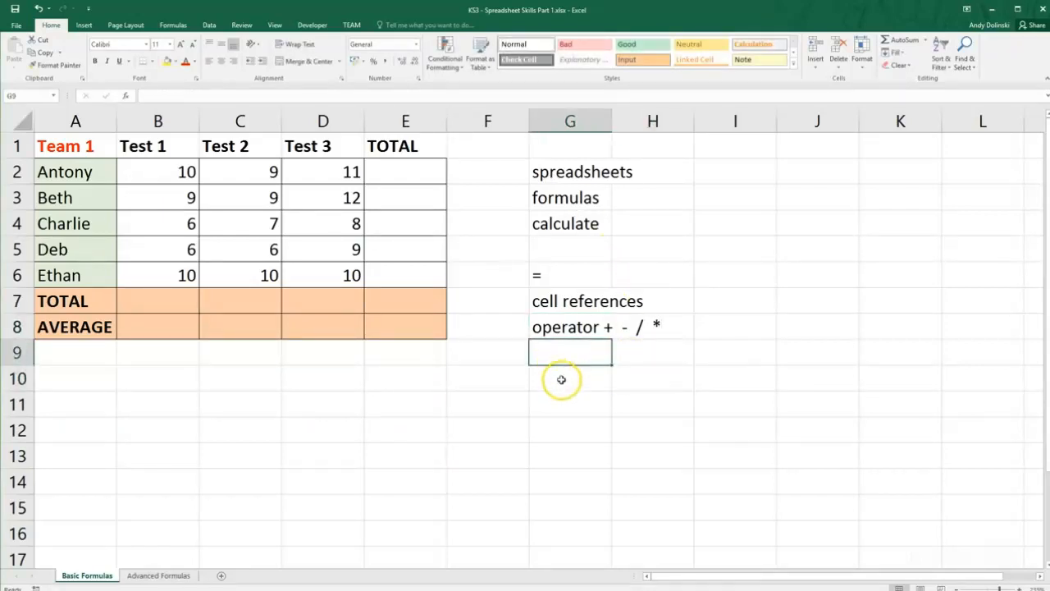
{"action": "left_click", "coordinate": [561, 379]}
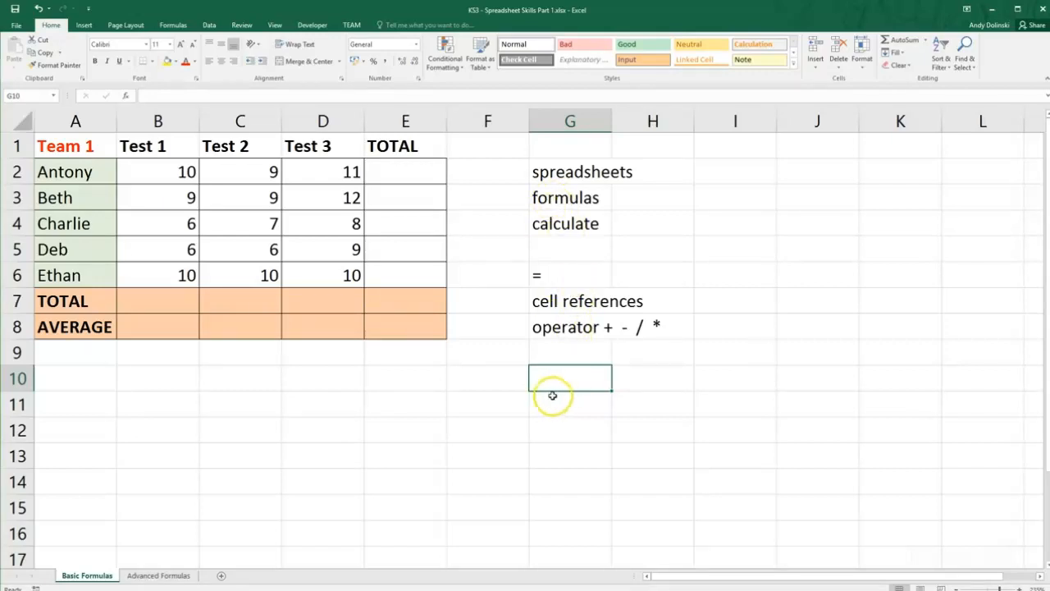
{"action": "left_click", "coordinate": [398, 171]}
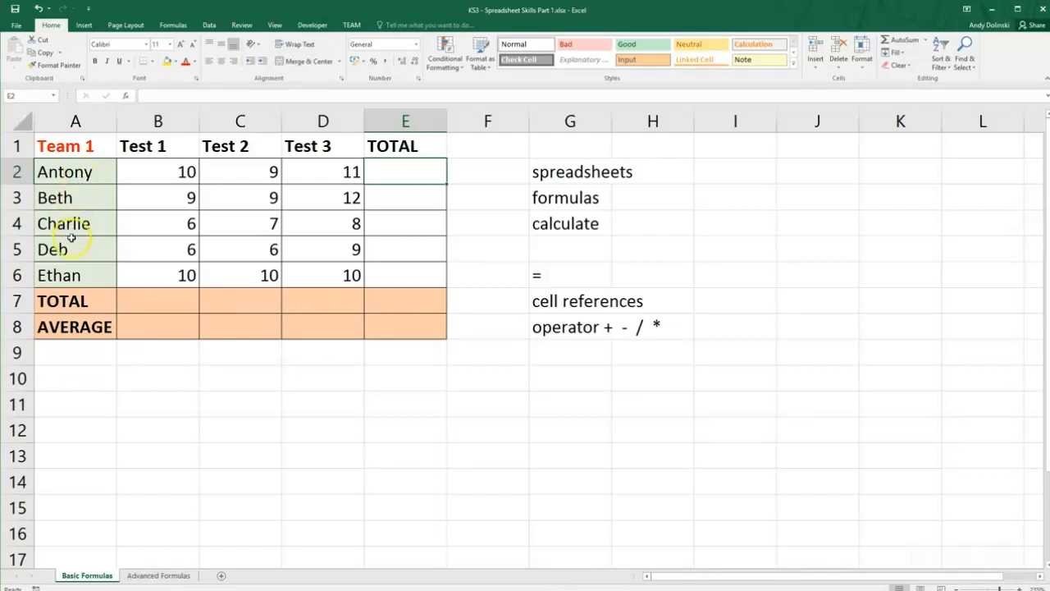
{"action": "scroll", "coordinate": [166, 168], "scroll_direction": "down", "scroll_amount": 1}
{"action": "scroll", "coordinate": [189, 213], "scroll_direction": "down", "scroll_amount": 1}
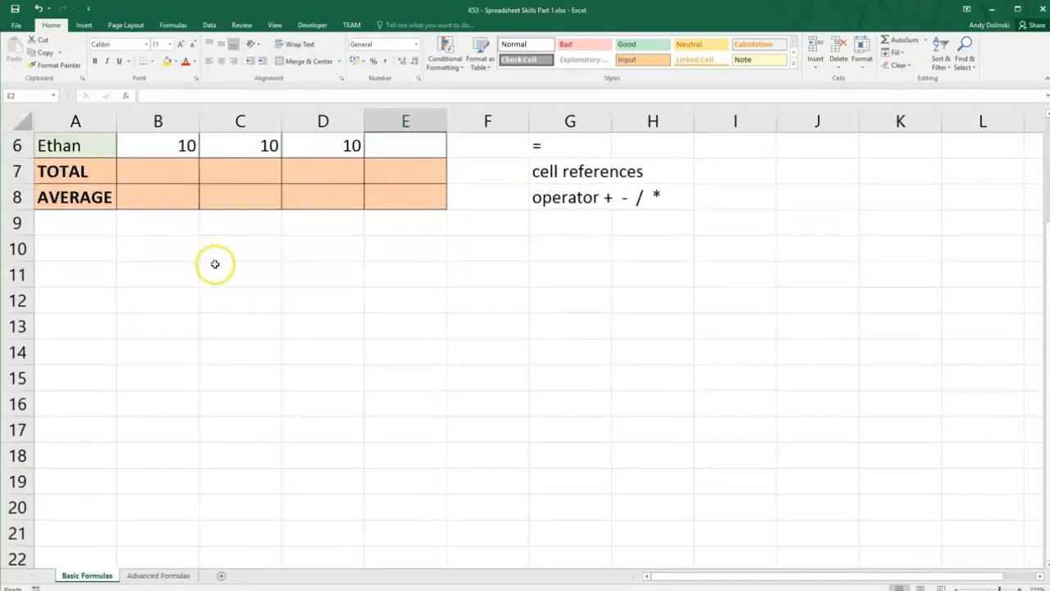
{"action": "scroll", "coordinate": [197, 246], "scroll_direction": "up", "scroll_amount": 2}
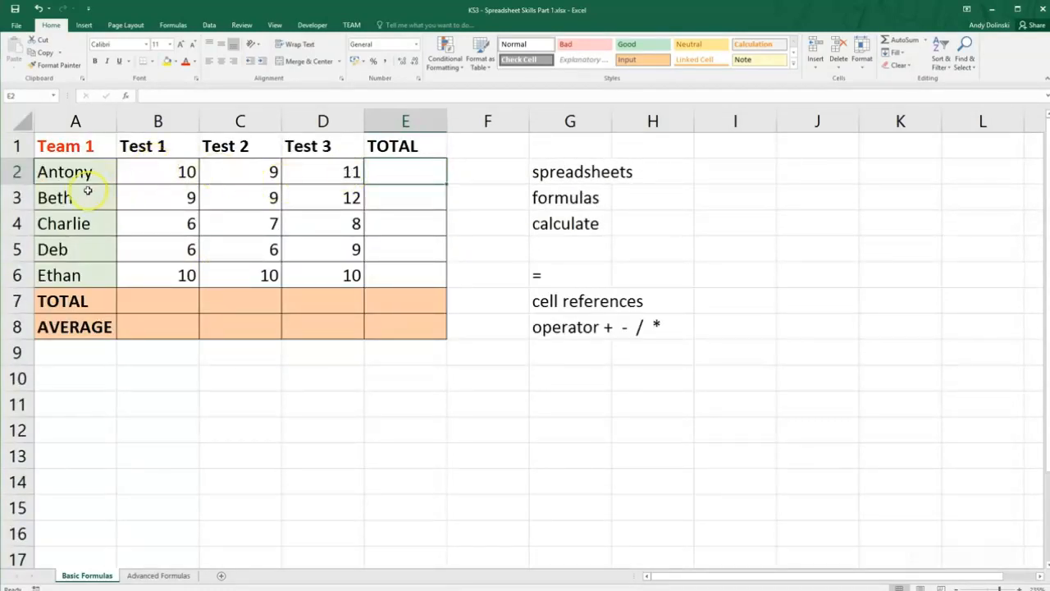
{"action": "left_click_drag", "start_coordinate": [110, 171], "coordinate": [385, 165]}
{"action": "left_click_drag", "start_coordinate": [92, 197], "coordinate": [401, 193]}
Enter the fixed number 30 as the row 2 total in cell E2.
{"action": "left_click", "coordinate": [398, 169]}
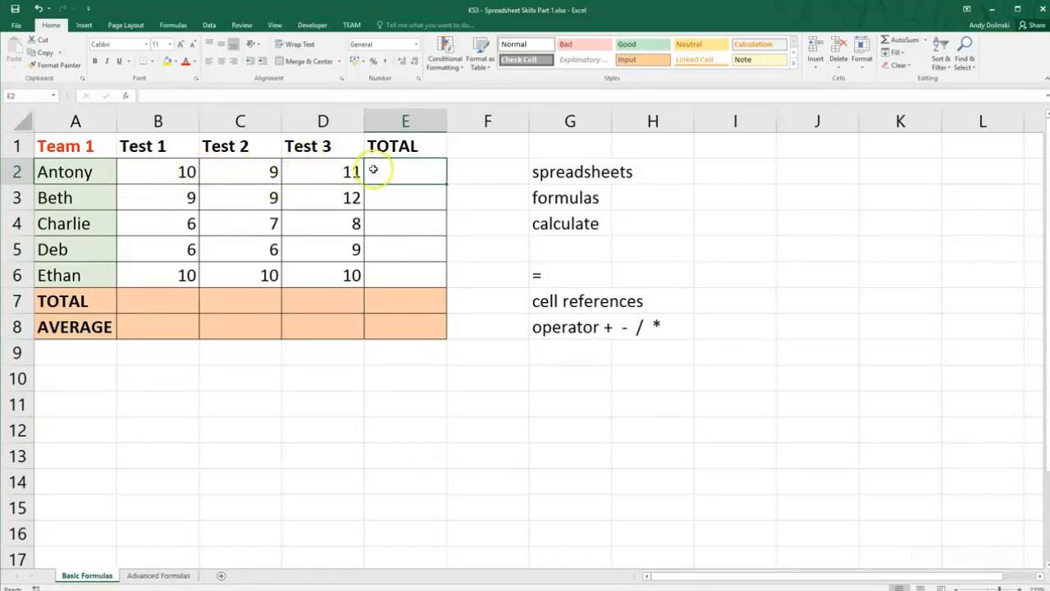
{"action": "type", "text": "30"}
{"action": "key", "text": "Return"}
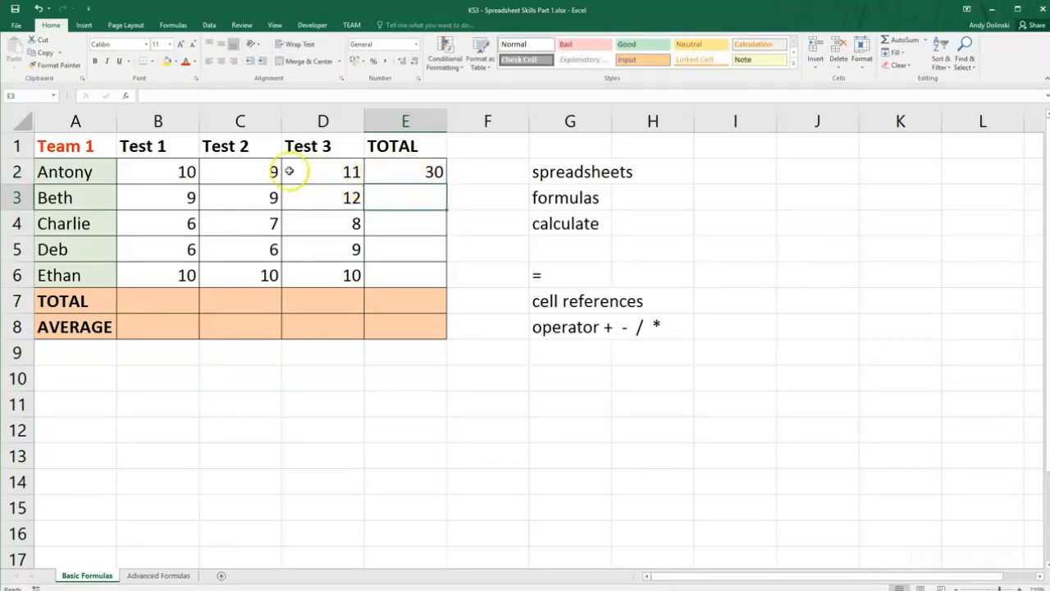
Change the Test 2 score in C2 to 11 and overwrite the total in E2 with 32.
{"action": "left_click", "coordinate": [253, 173]}
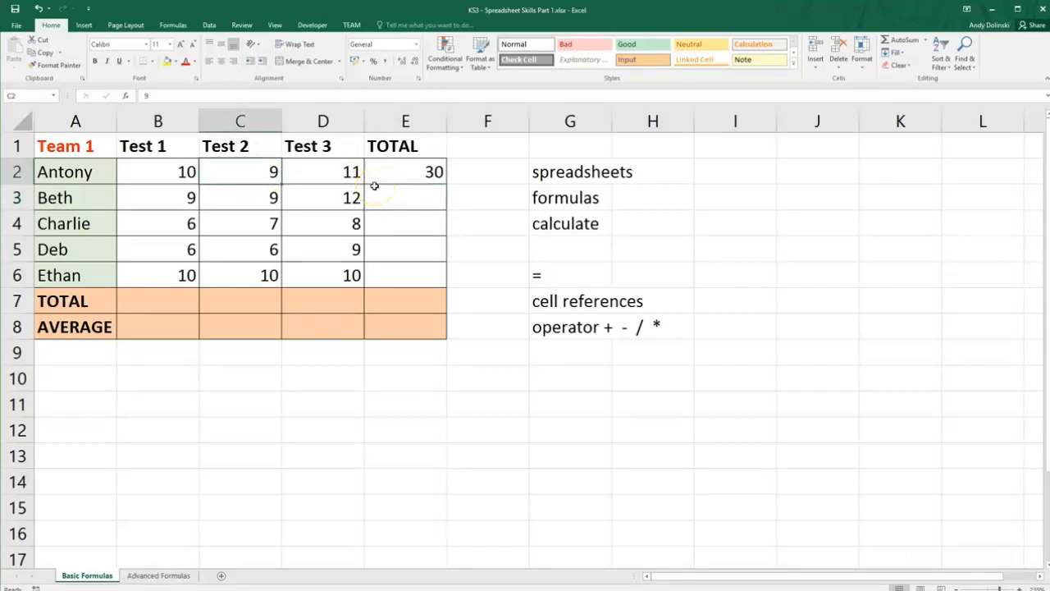
{"action": "type", "text": "11"}
{"action": "key", "text": "Return"}
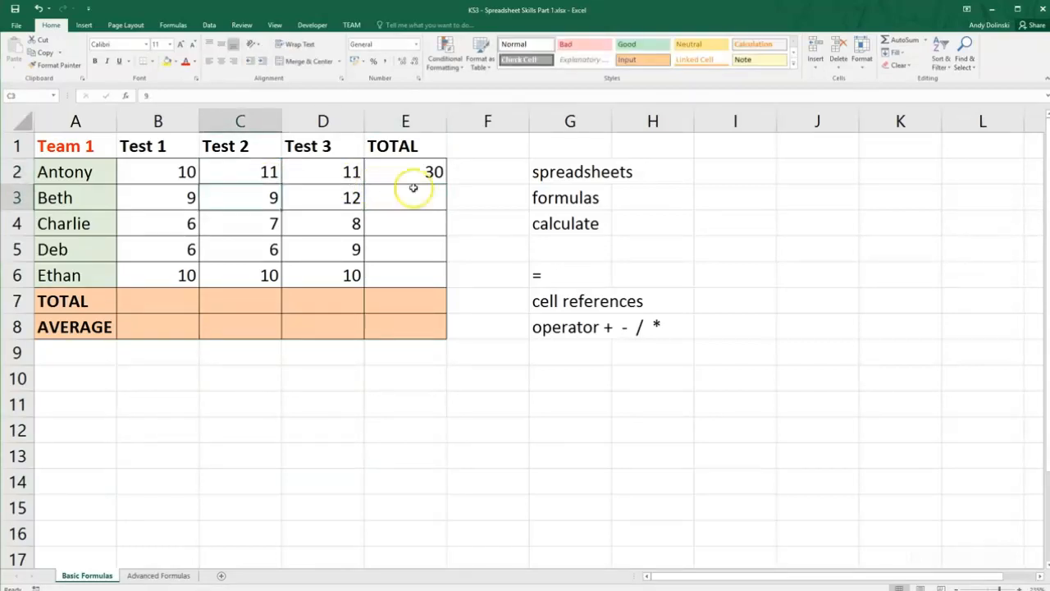
{"action": "left_click", "coordinate": [432, 170]}
{"action": "type", "text": "32"}
{"action": "key", "text": "Return"}
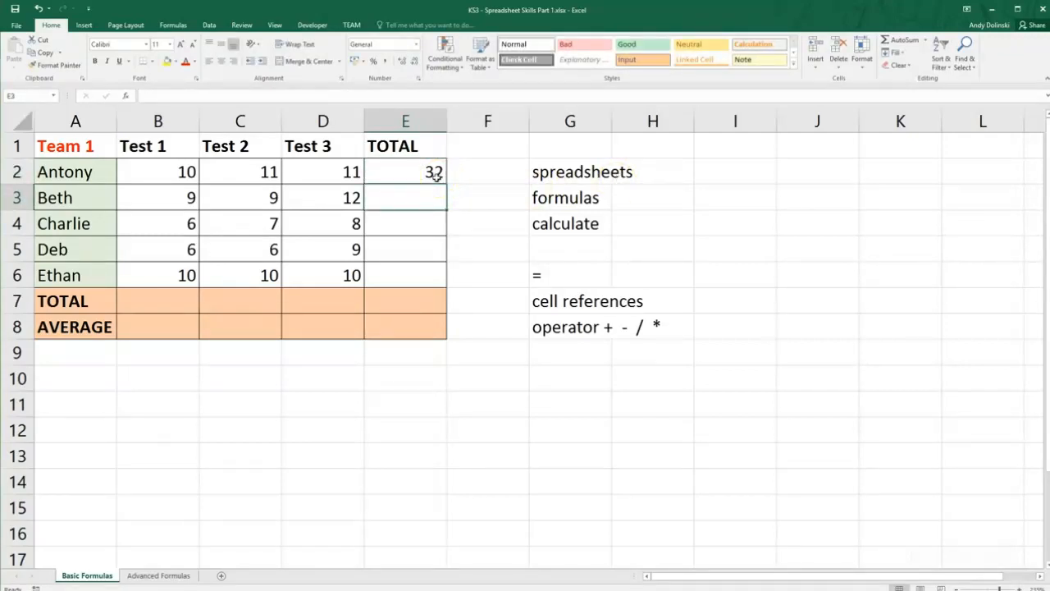
Clear the fixed total in E2 and set the Test 2 score in C2 back to 9.
{"action": "left_click", "coordinate": [434, 174]}
{"action": "key", "text": "Delete"}
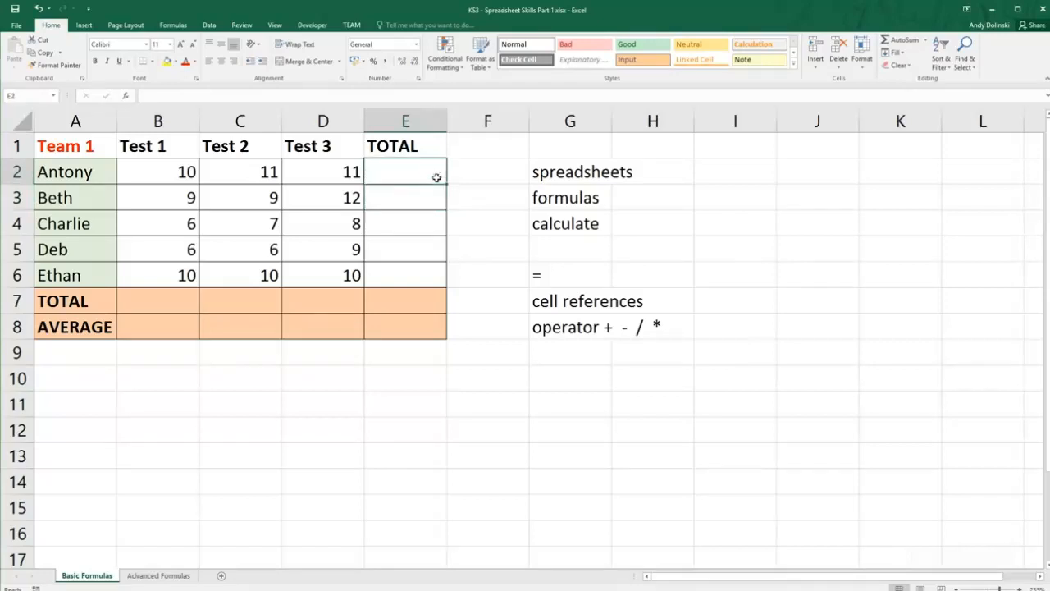
{"action": "left_click", "coordinate": [242, 175]}
{"action": "type", "text": "9"}
{"action": "key", "text": "Return"}
Enter the formula =B2+C2+D2 in cell E2 to total the three test scores.
{"action": "left_click", "coordinate": [401, 172]}
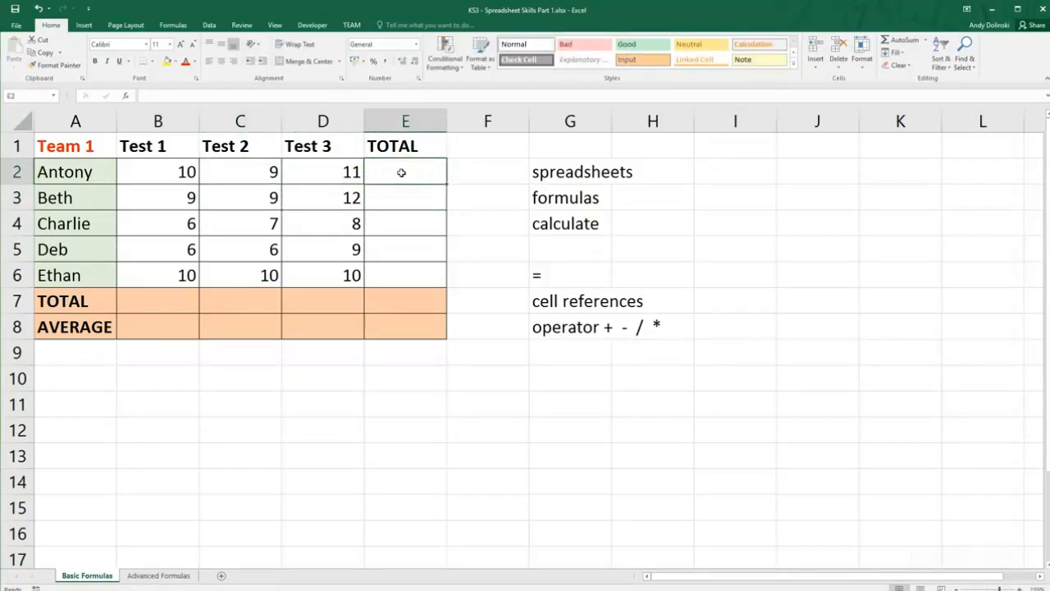
{"action": "type", "text": "="}
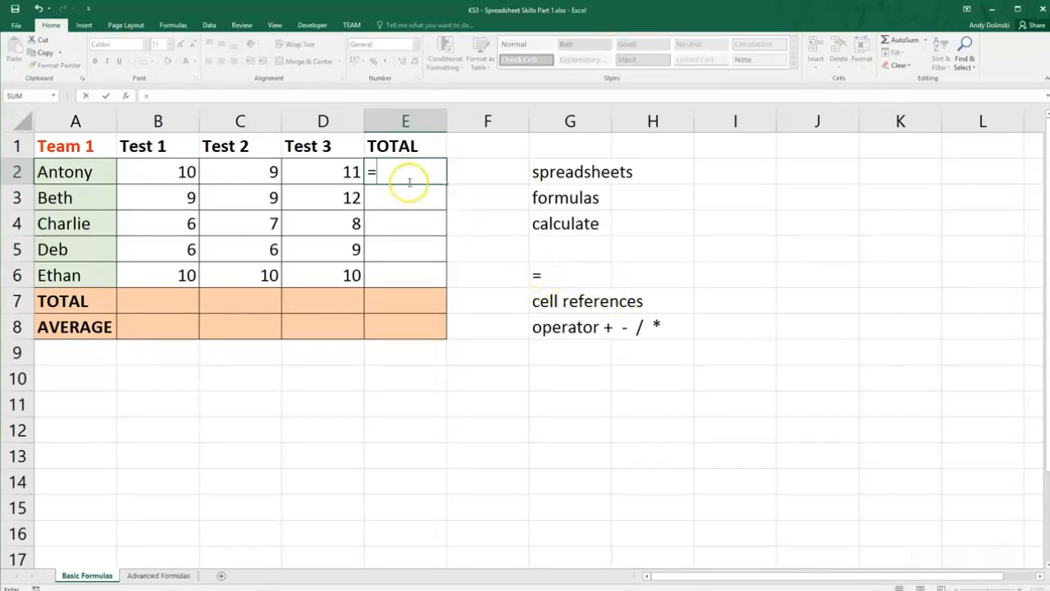
{"action": "left_click", "coordinate": [170, 172]}
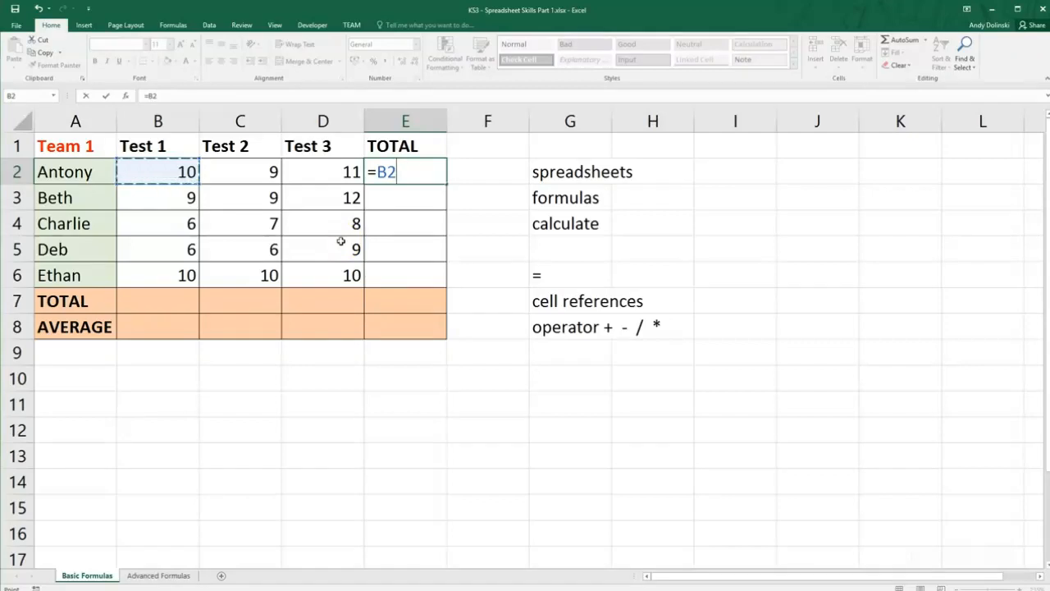
{"action": "type", "text": "+"}
{"action": "left_click", "coordinate": [257, 171]}
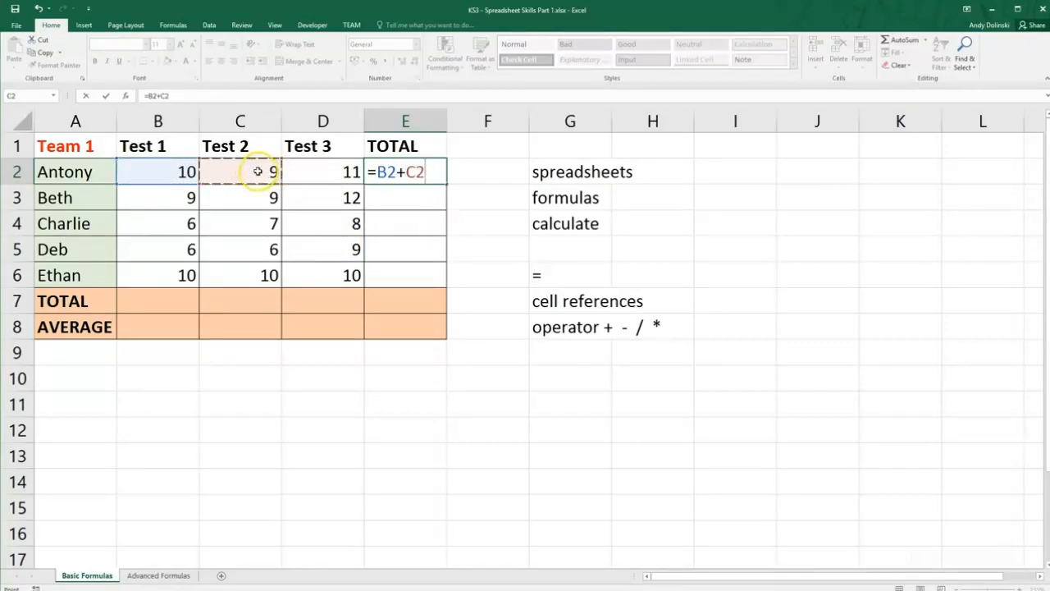
{"action": "type", "text": "+"}
{"action": "left_click", "coordinate": [307, 172]}
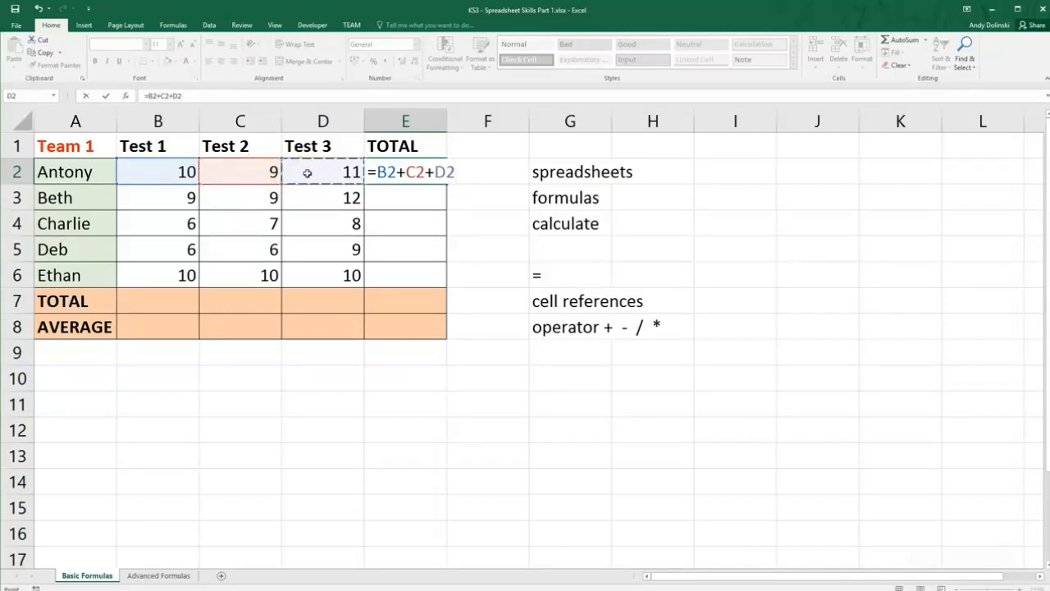
{"action": "key", "text": "Return"}
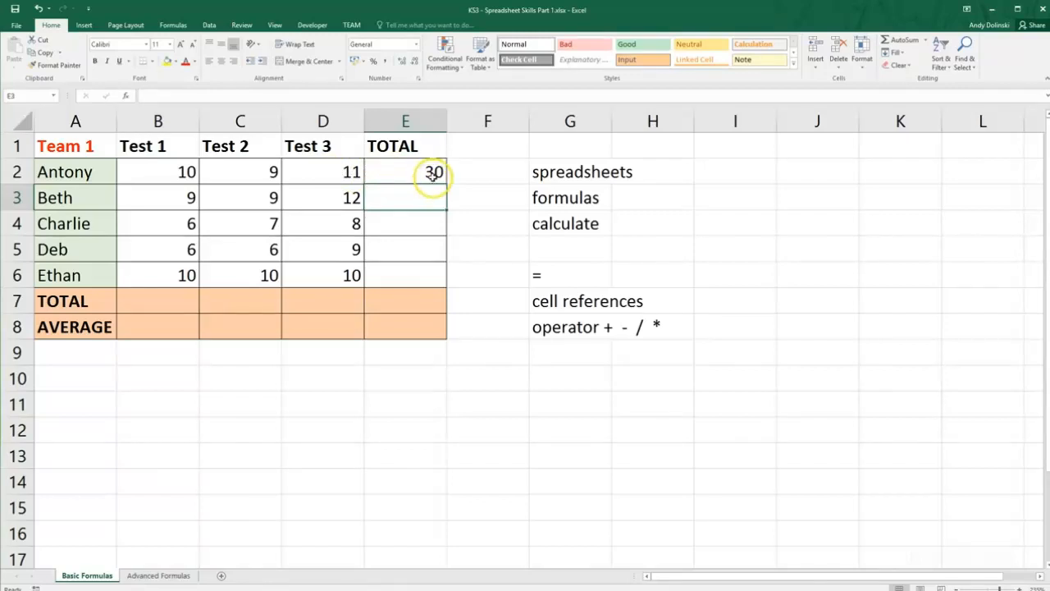
Set the Test 2 score in C2 to 11 to test the total formula, and select E3.
{"action": "left_click", "coordinate": [246, 172]}
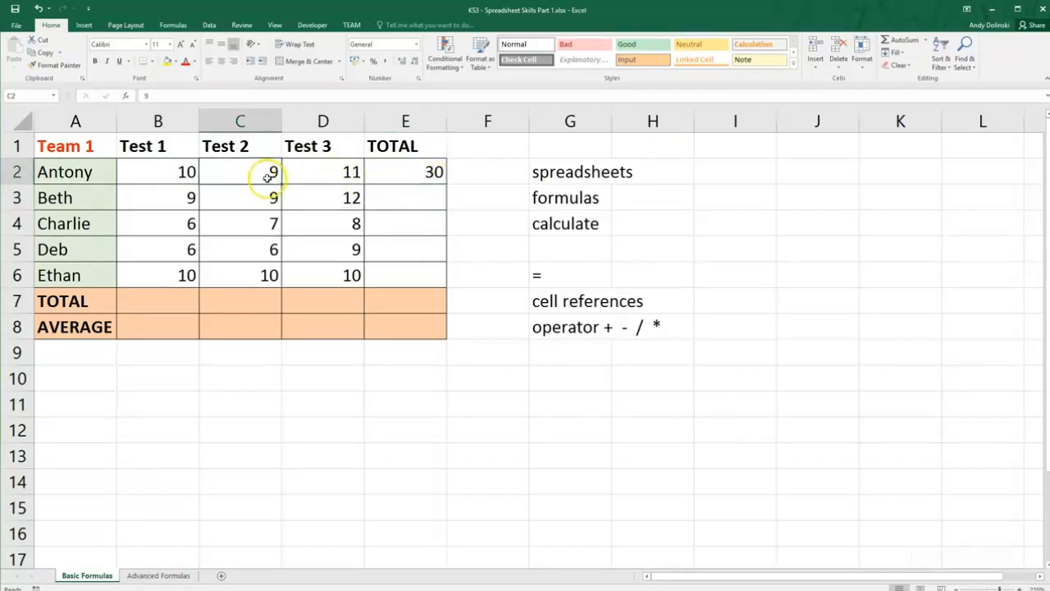
{"action": "type", "text": "11"}
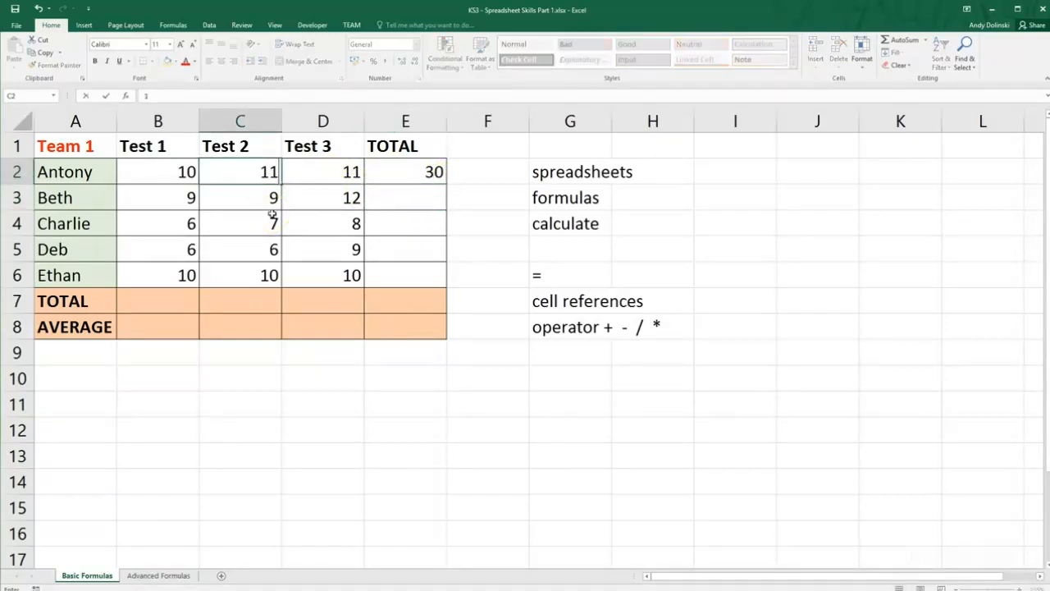
{"action": "key", "text": "Return"}
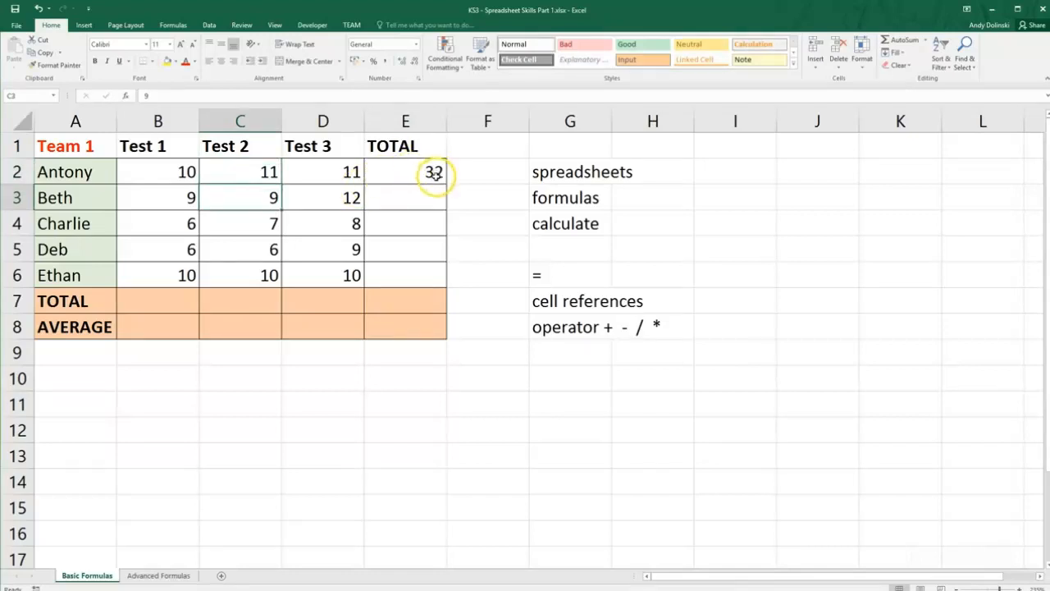
{"action": "left_click", "coordinate": [421, 200]}
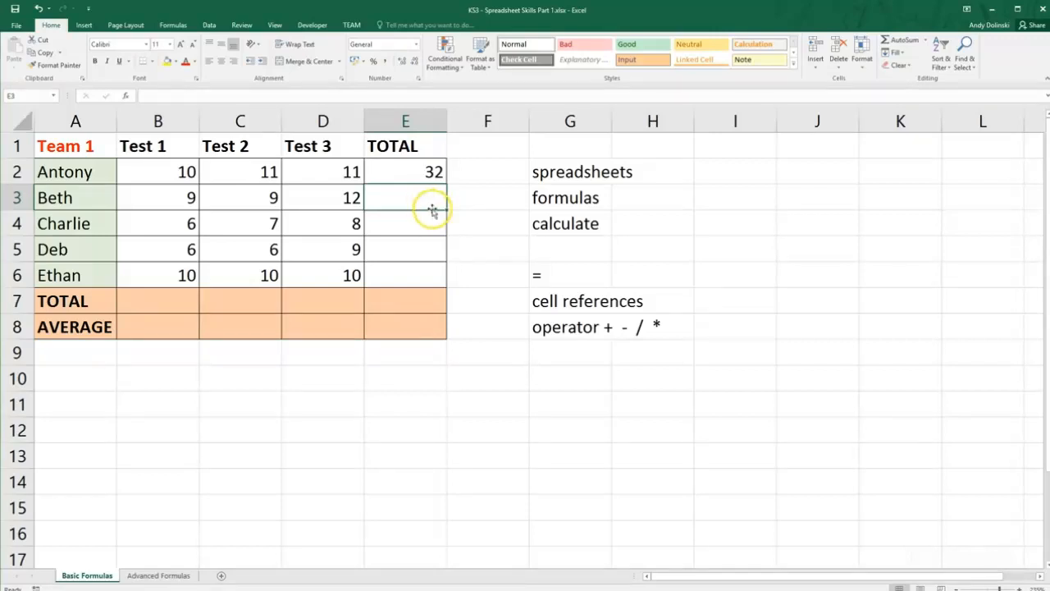
Enter the formula =B3+C3+D3 in cell E3 to total Beth's three test scores.
{"action": "type", "text": "="}
{"action": "left_click", "coordinate": [182, 202]}
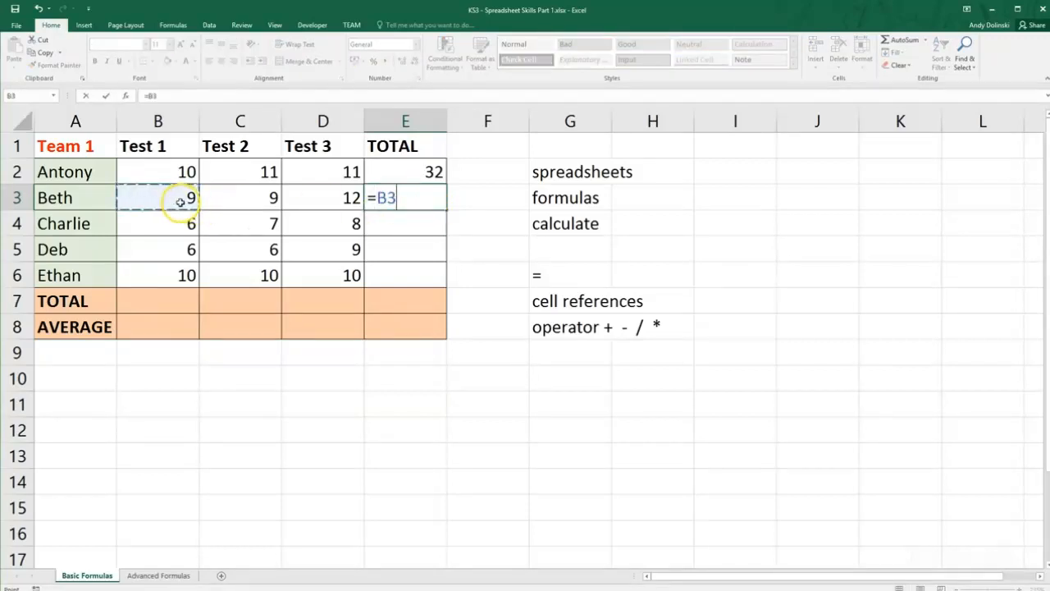
{"action": "type", "text": "+"}
{"action": "left_click", "coordinate": [235, 204]}
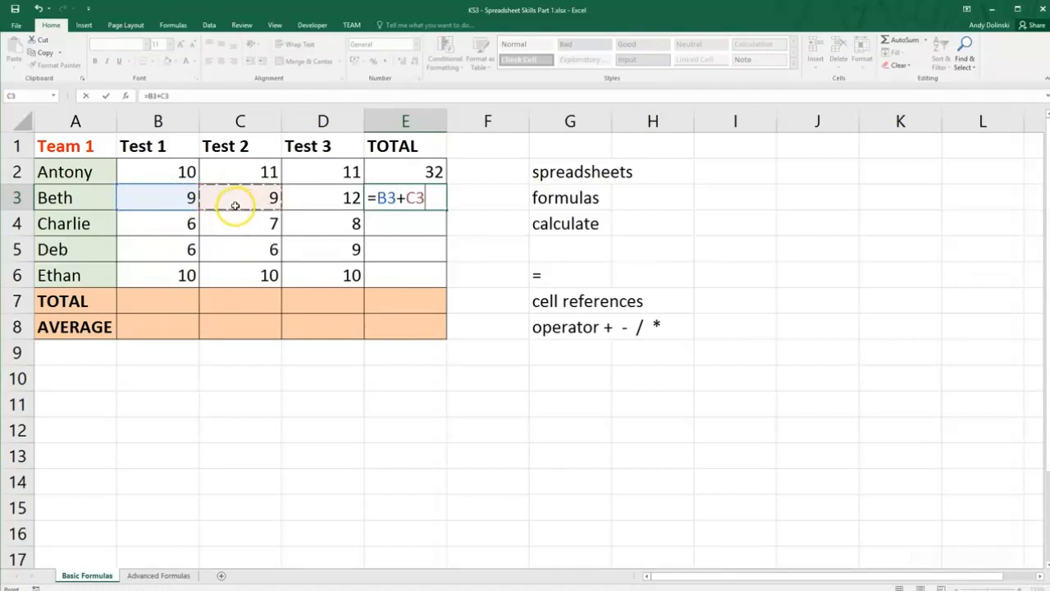
{"action": "type", "text": "+"}
{"action": "left_click", "coordinate": [300, 207]}
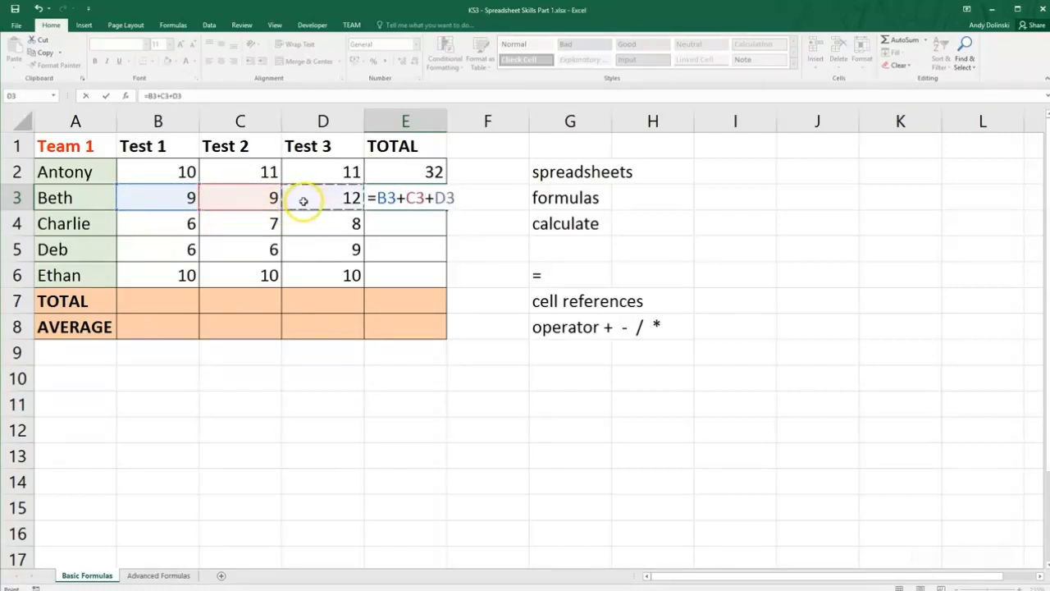
{"action": "key", "text": "Return"}
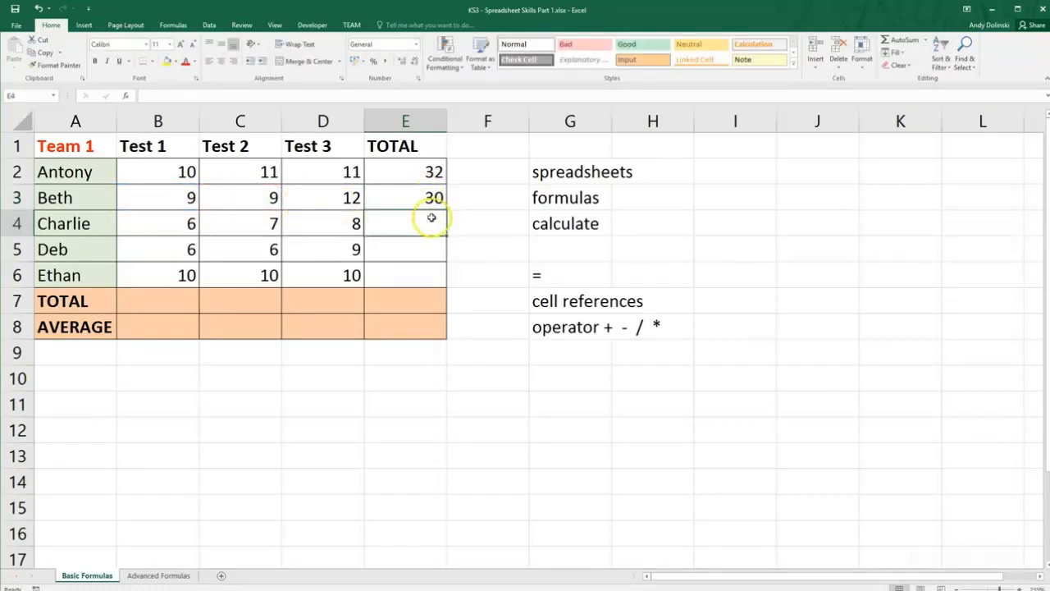
Enter the formula =B4+C4+D4 in cell E4 to total Charlie's three test scores.
{"action": "type", "text": "="}
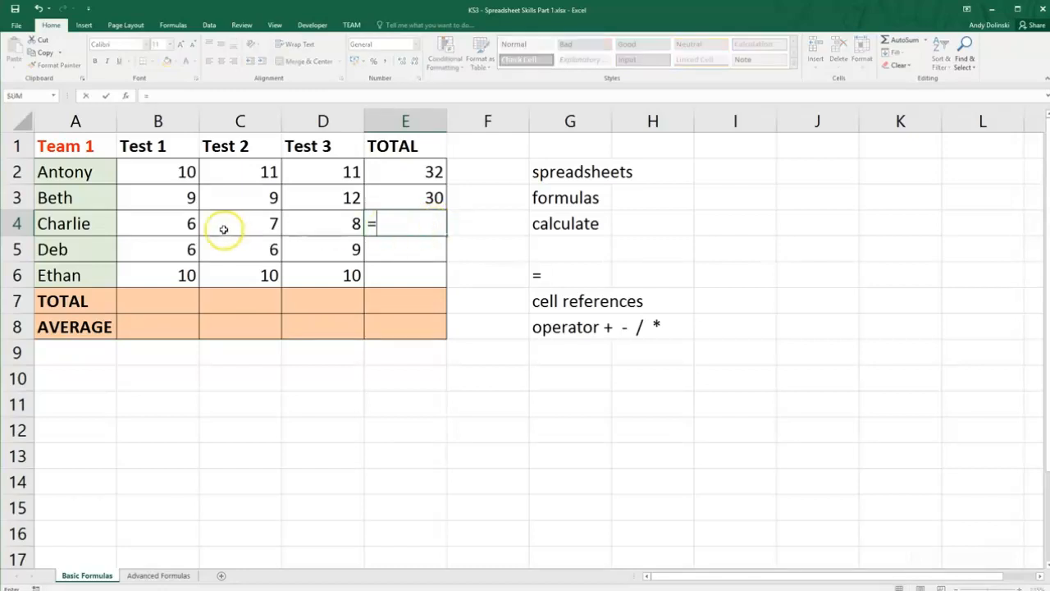
{"action": "left_click", "coordinate": [166, 226]}
{"action": "type", "text": "+"}
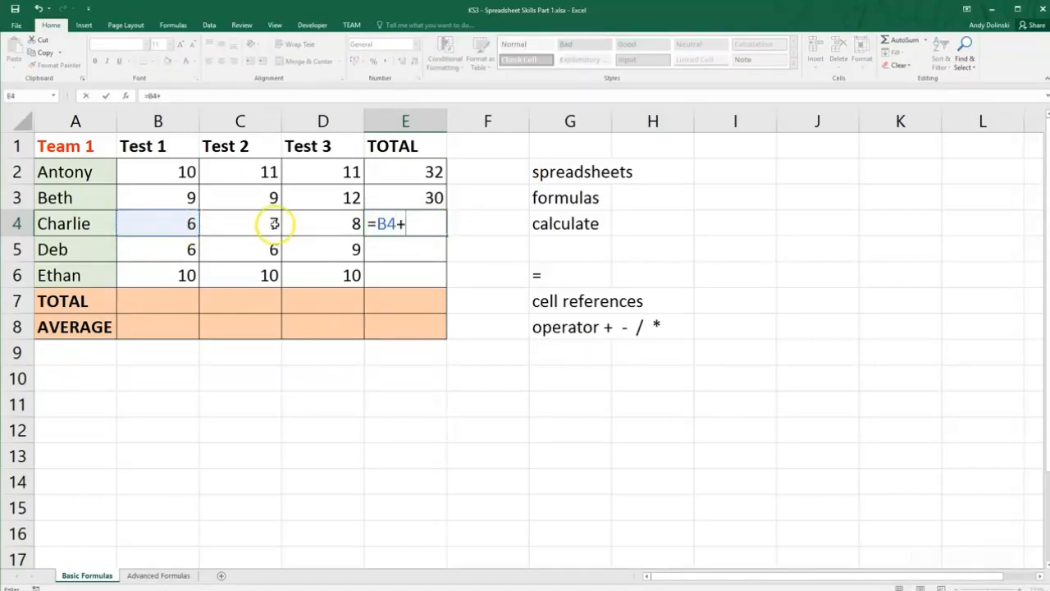
{"action": "left_click", "coordinate": [265, 225]}
{"action": "type", "text": "+"}
{"action": "left_click", "coordinate": [329, 229]}
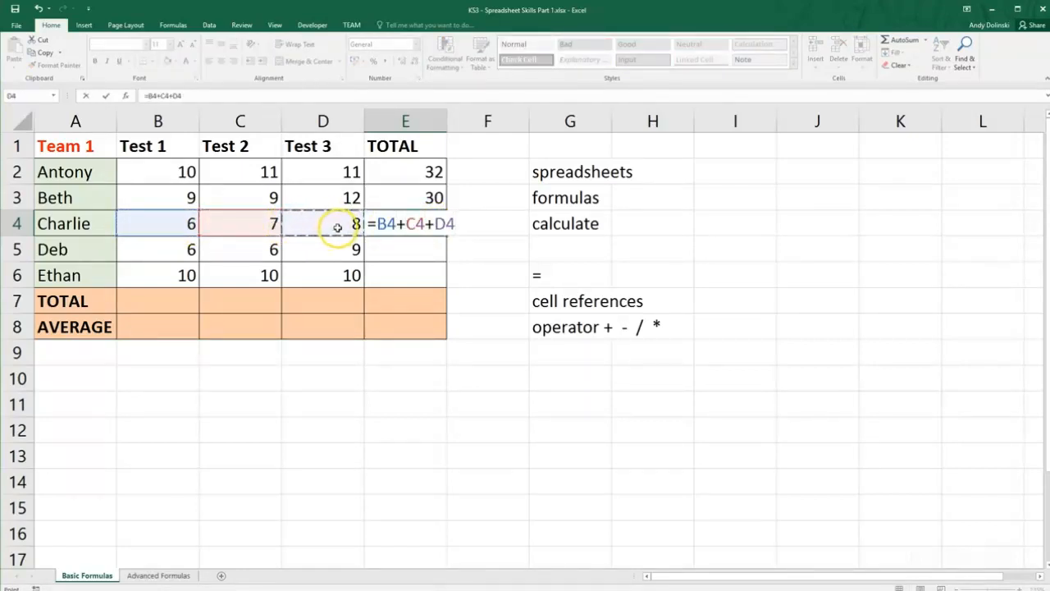
{"action": "key", "text": "Return"}
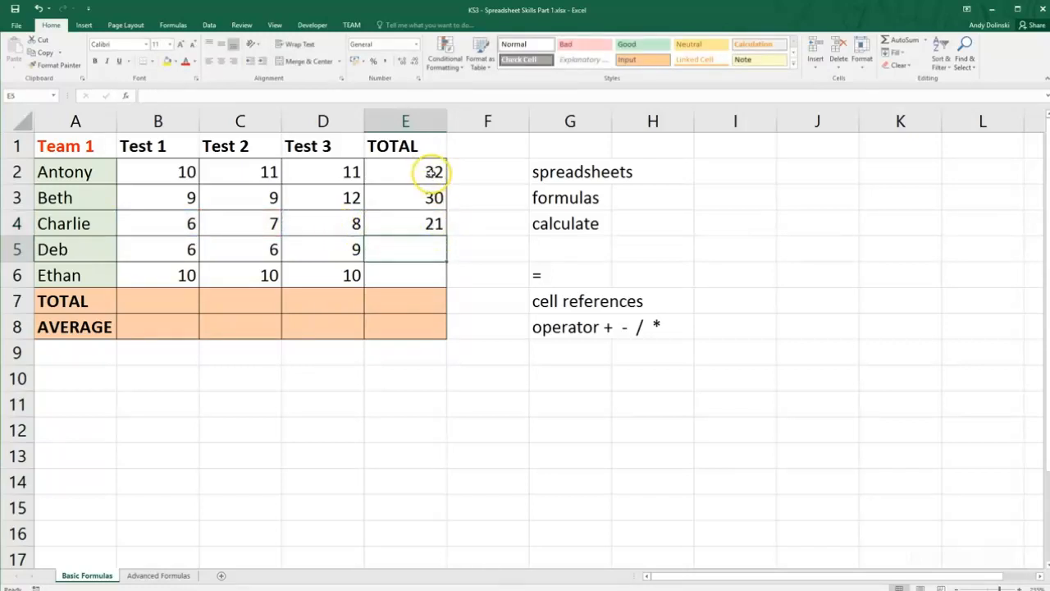
Inspect the total formulas in E2, E3 and E4 to compare their cell references.
{"action": "left_click_drag", "start_coordinate": [433, 172], "coordinate": [436, 219]}
{"action": "left_click", "coordinate": [469, 225]}
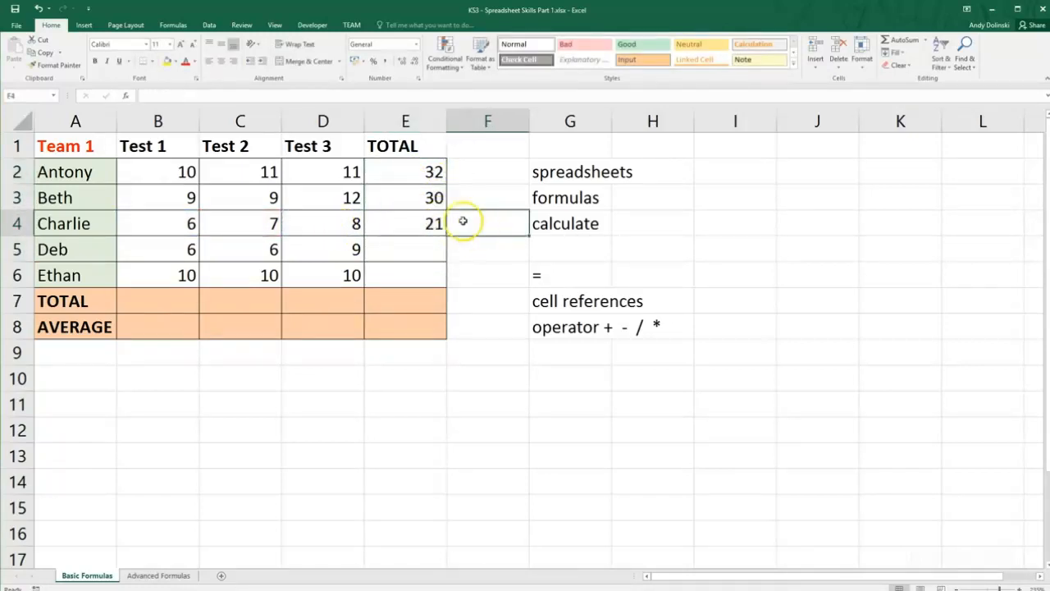
{"action": "left_click", "coordinate": [429, 176]}
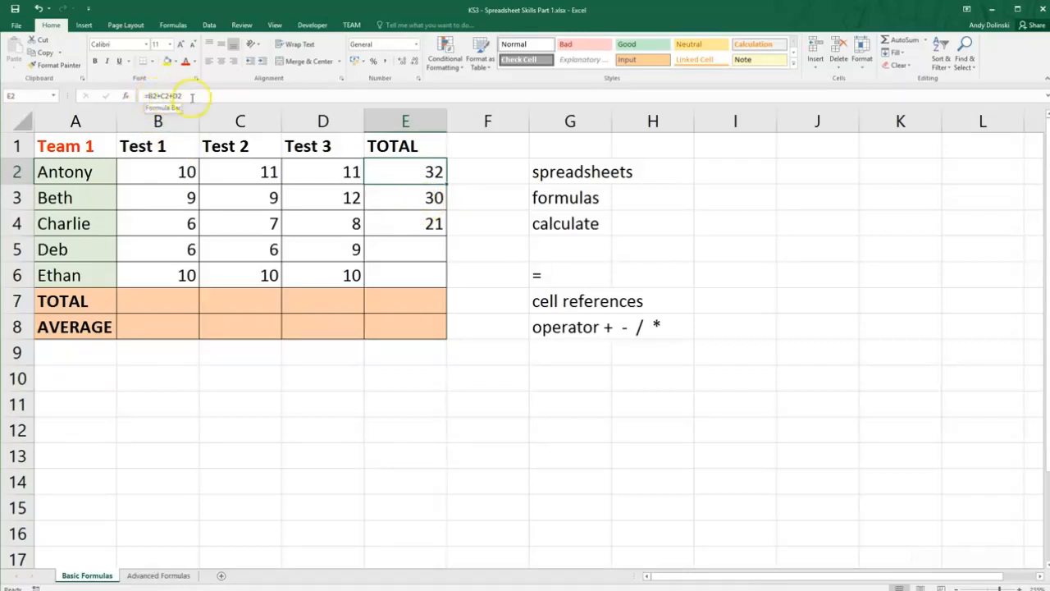
{"action": "left_click", "coordinate": [389, 199]}
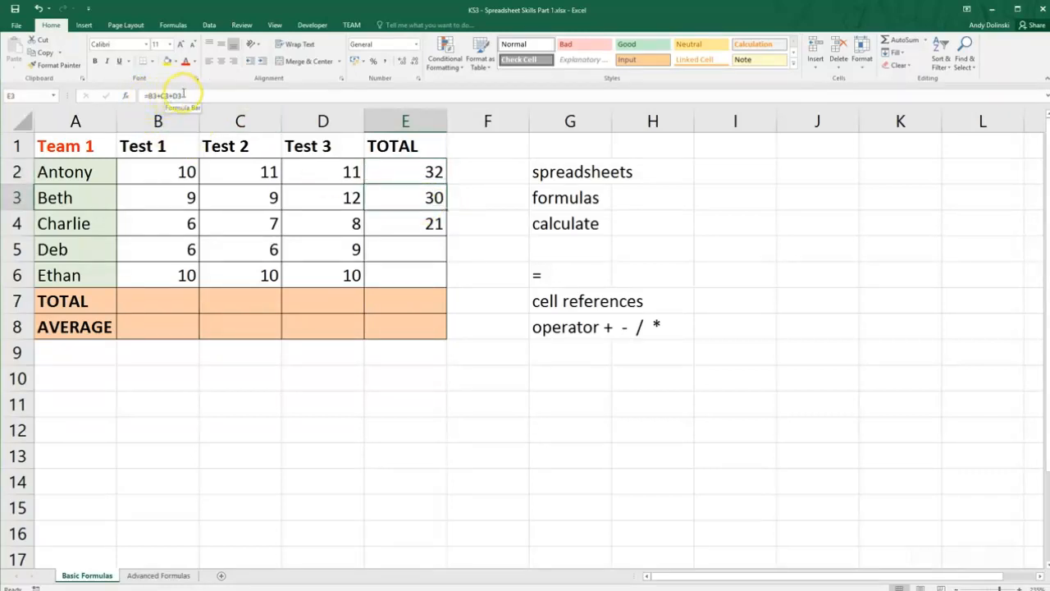
{"action": "left_click", "coordinate": [399, 219]}
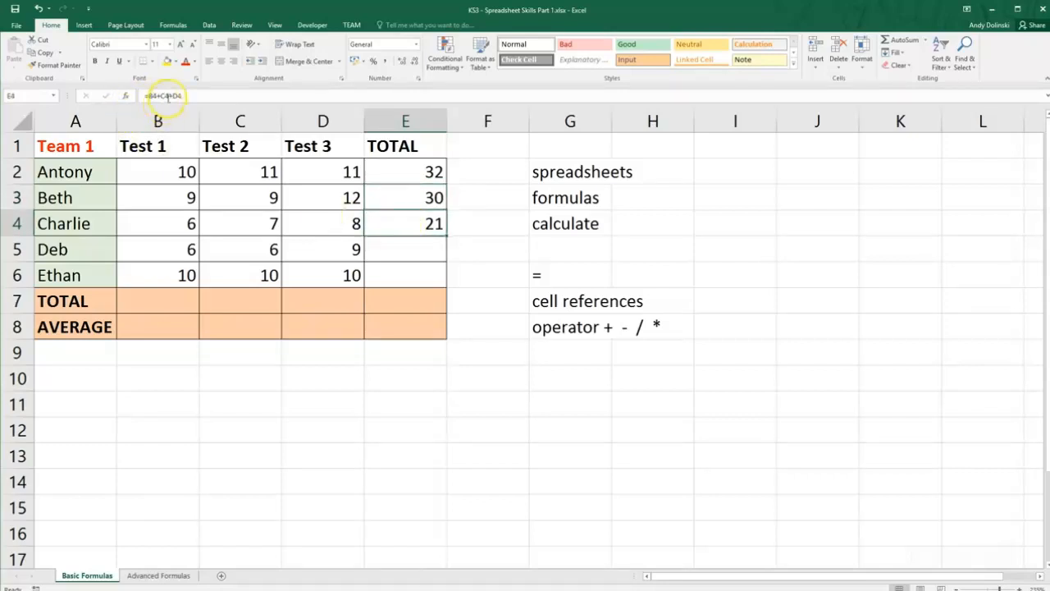
Fill the total formulas in E2:E4 down through E6 for the remaining two team members.
{"action": "left_click_drag", "start_coordinate": [410, 170], "coordinate": [443, 230]}
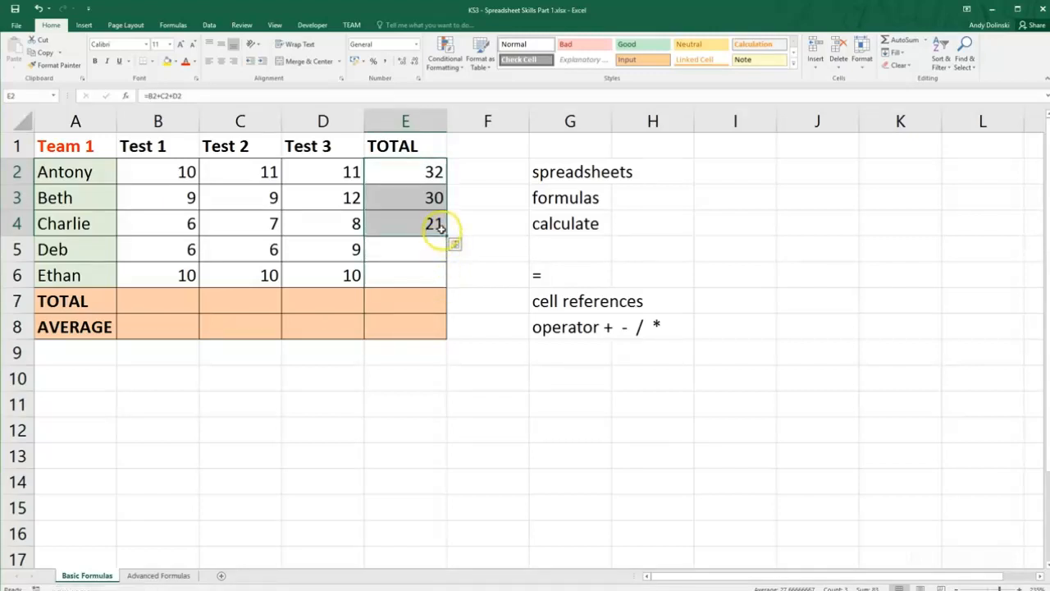
{"action": "left_click", "coordinate": [461, 238]}
{"action": "left_click_drag", "start_coordinate": [412, 169], "coordinate": [448, 236]}
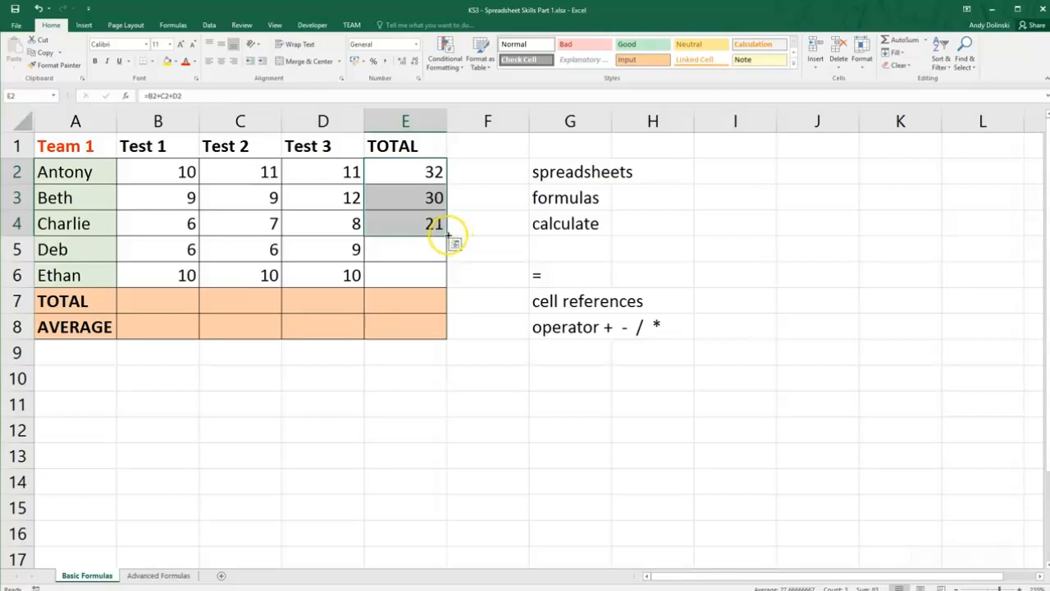
{"action": "left_click_drag", "start_coordinate": [448, 237], "coordinate": [432, 279]}
Check the cell references in the copied total formulas in E5 and E6 against the one in E4.
{"action": "left_click", "coordinate": [425, 252]}
{"action": "left_click", "coordinate": [422, 274]}
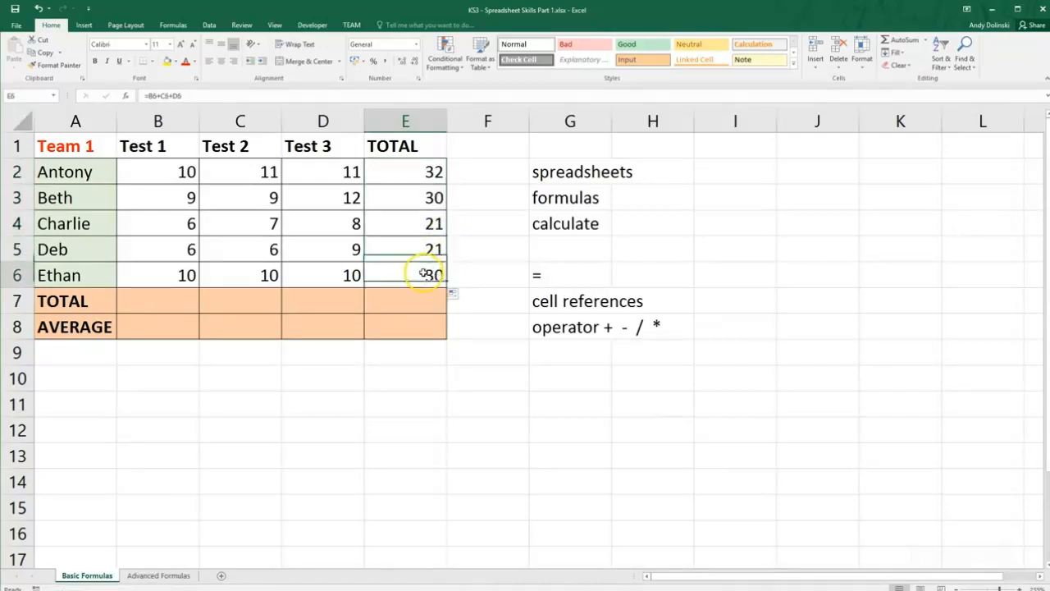
{"action": "left_click", "coordinate": [419, 248]}
{"action": "left_click", "coordinate": [413, 221]}
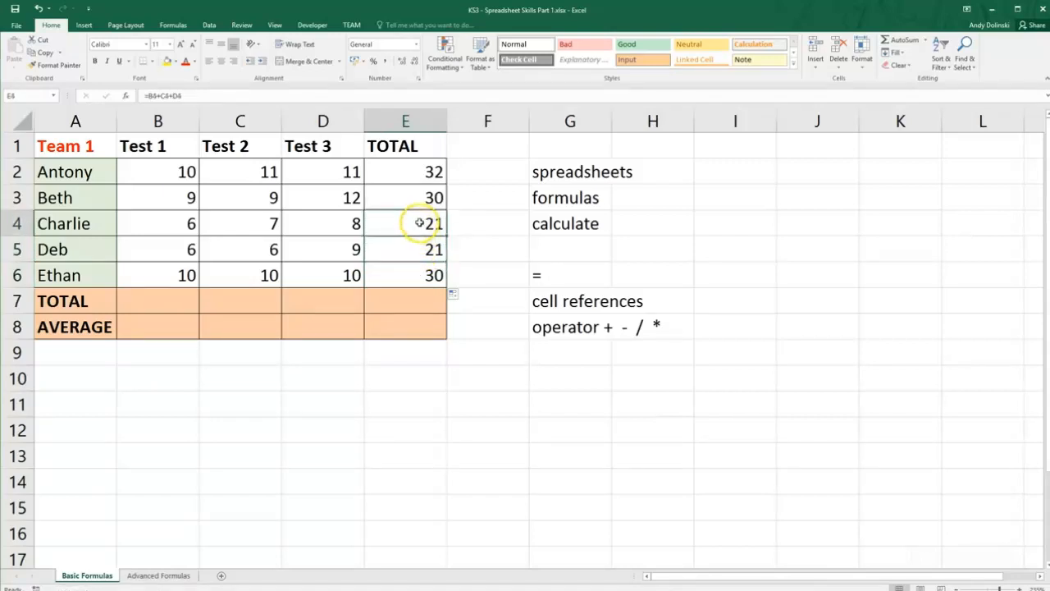
{"action": "left_click", "coordinate": [413, 246]}
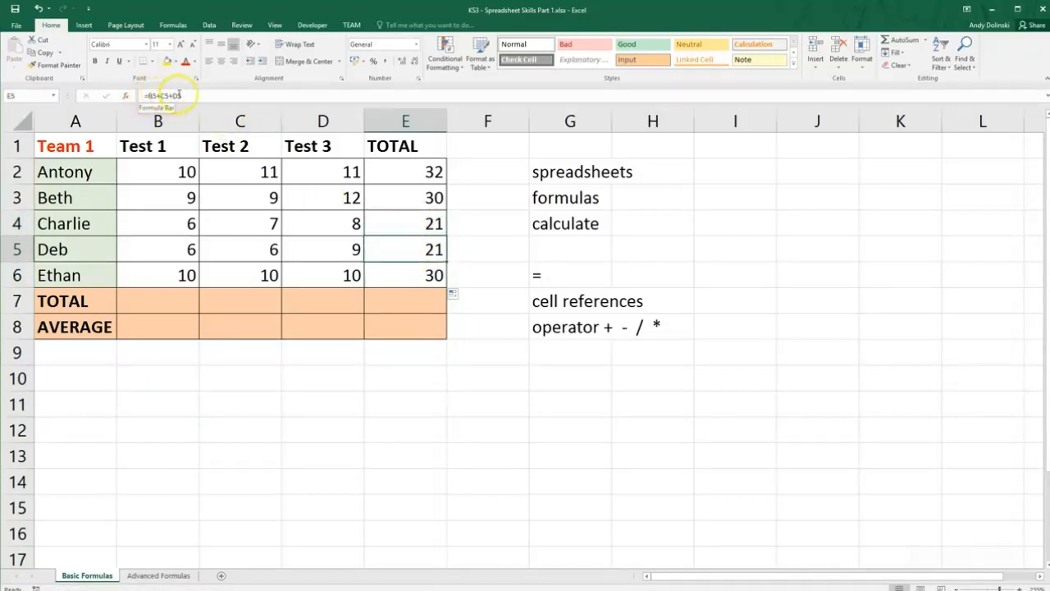
{"action": "left_click", "coordinate": [391, 275]}
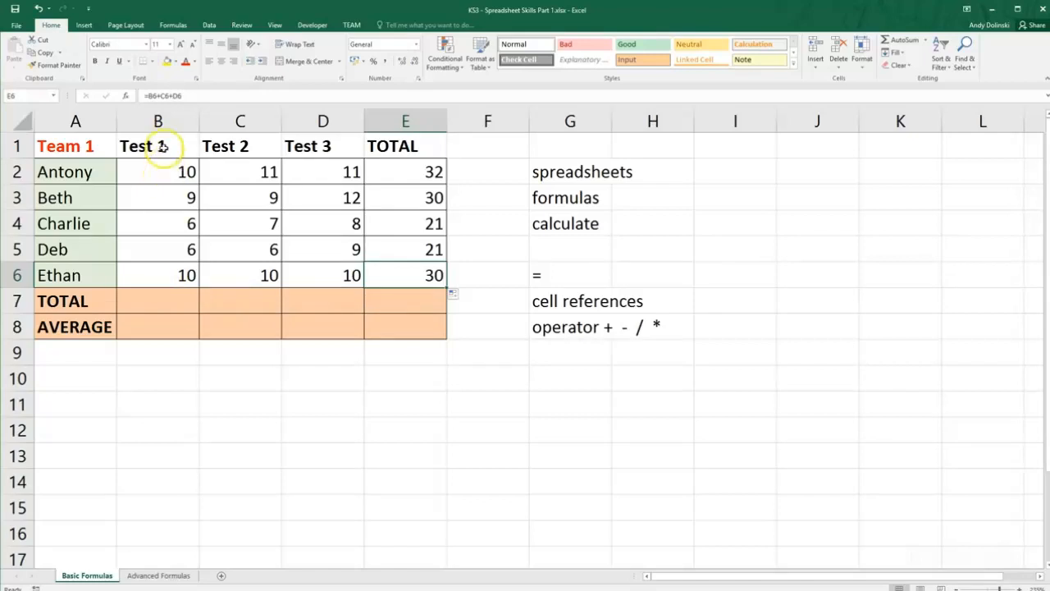
Enter the formula =B2+B3+B4+B5+B6 in cell B7 to total the Test 1 scores.
{"action": "left_click", "coordinate": [160, 304]}
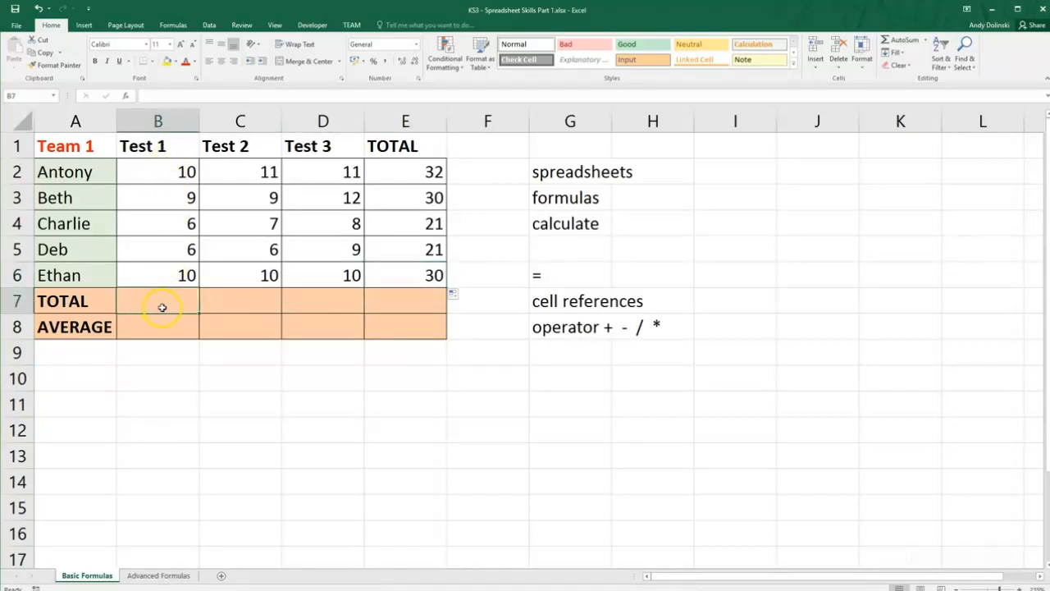
{"action": "type", "text": "="}
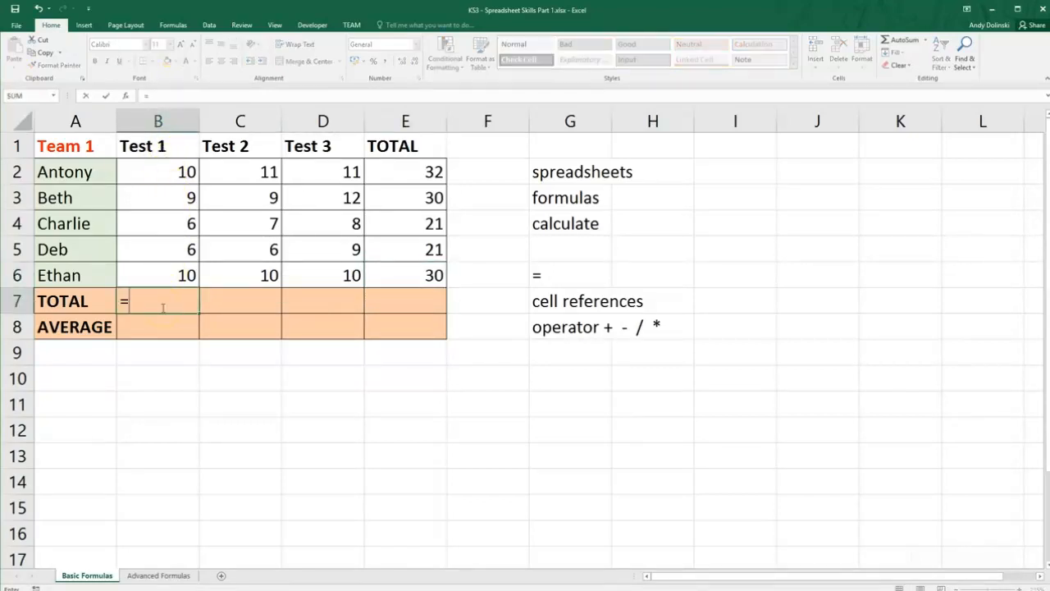
{"action": "left_click", "coordinate": [171, 170]}
{"action": "type", "text": "+"}
{"action": "left_click", "coordinate": [181, 199]}
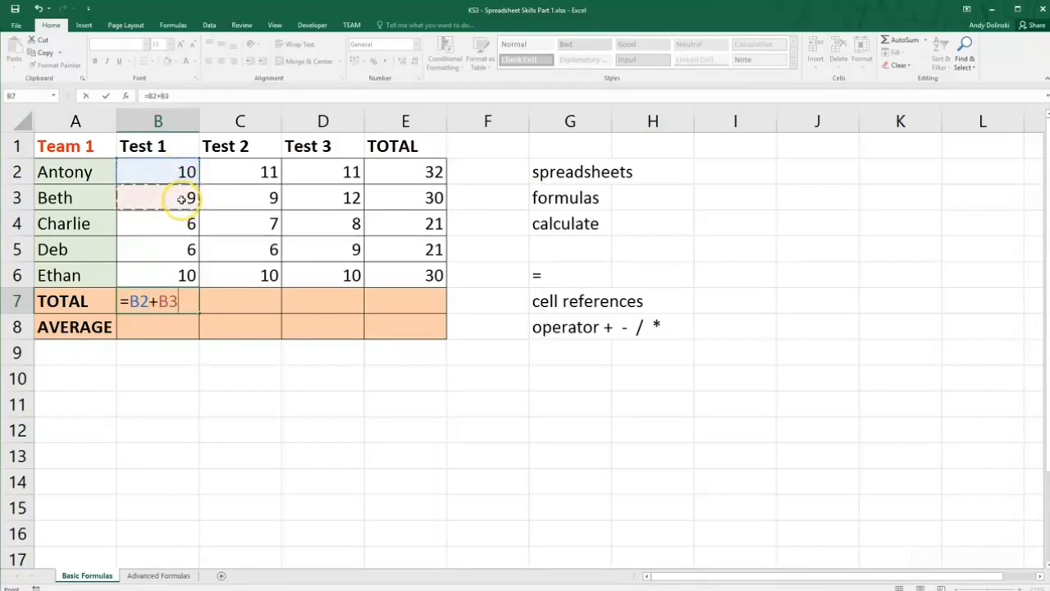
{"action": "type", "text": "+"}
{"action": "left_click", "coordinate": [186, 224]}
{"action": "type", "text": "+"}
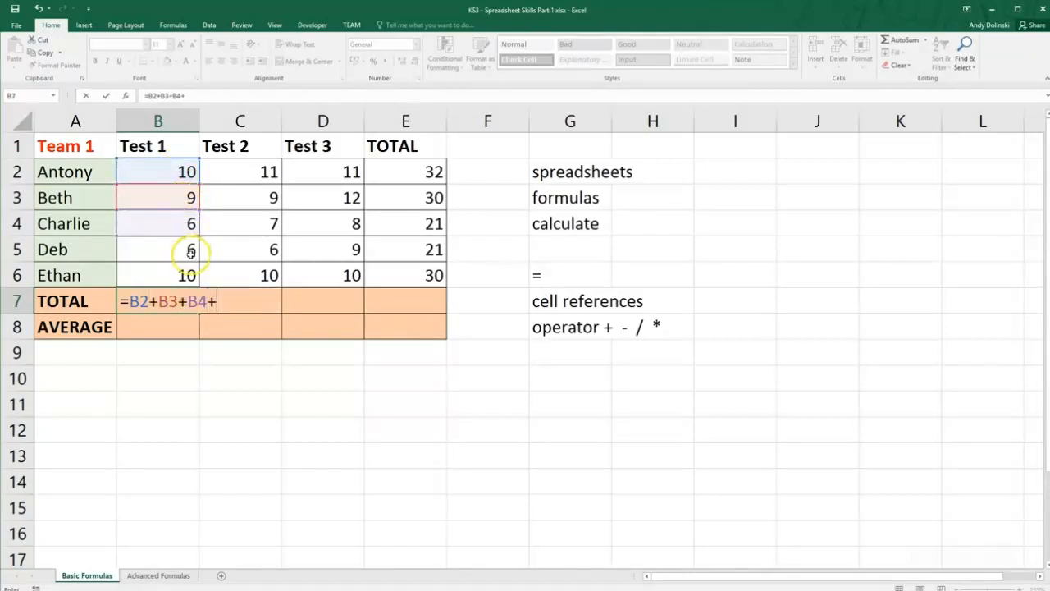
{"action": "left_click", "coordinate": [188, 252]}
{"action": "type", "text": "+"}
{"action": "left_click", "coordinate": [185, 277]}
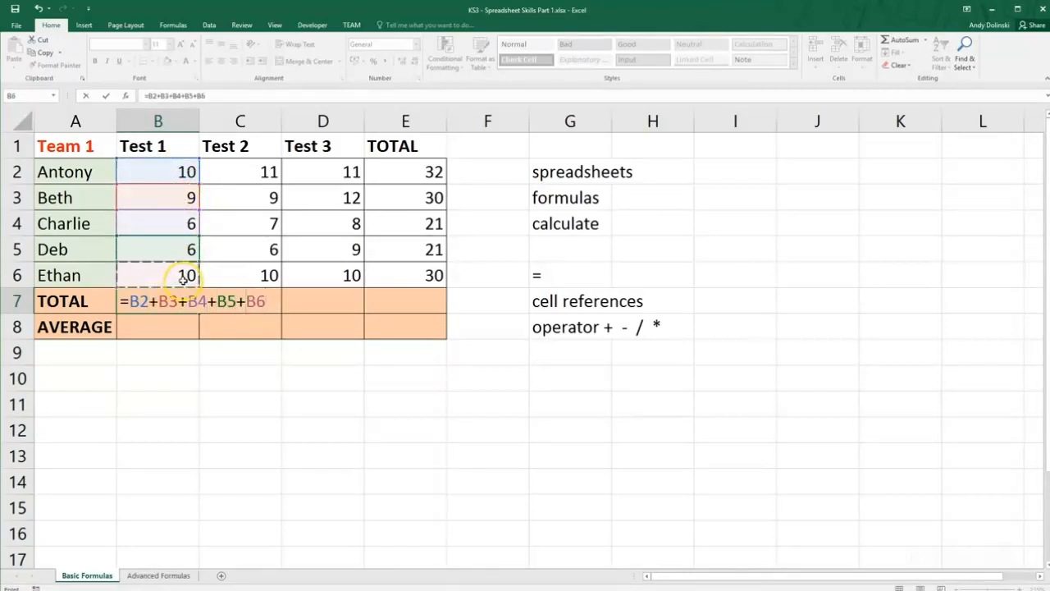
{"action": "key", "text": "Return"}
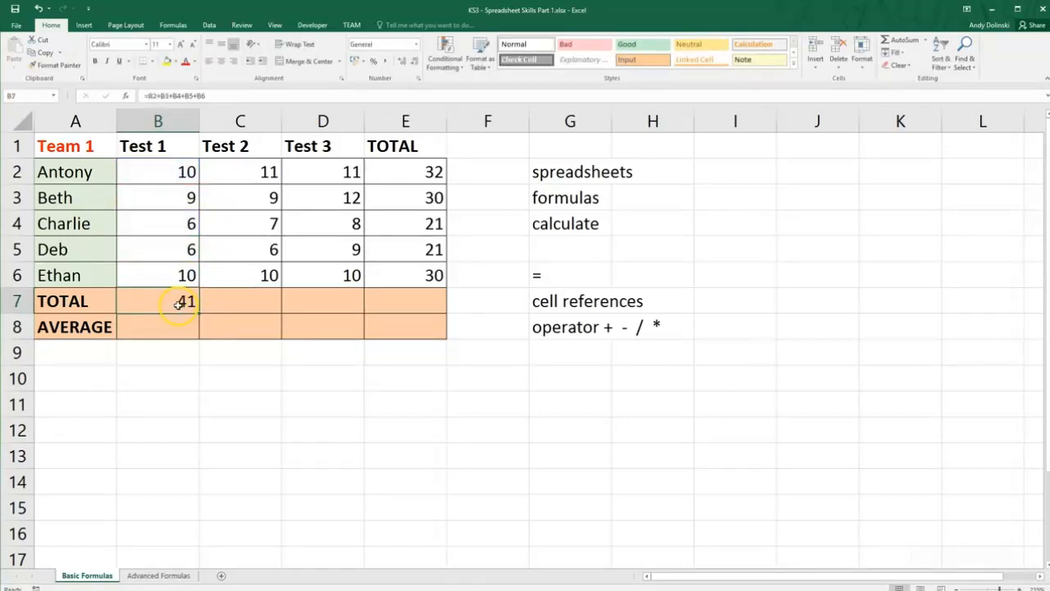
Enter the formula =C2+C3+C4+C5+C6 in cell C7 to total the Test 2 scores.
{"action": "left_click", "coordinate": [252, 306]}
{"action": "type", "text": "="}
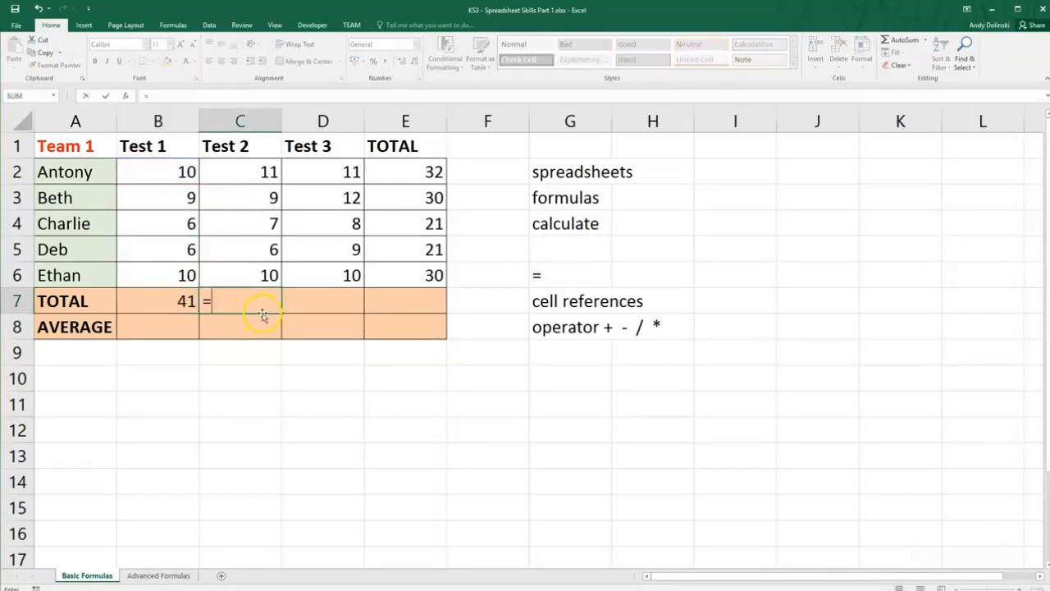
{"action": "scroll", "coordinate": [246, 222], "scroll_direction": "down", "scroll_amount": 1}
{"action": "scroll", "coordinate": [255, 213], "scroll_direction": "up", "scroll_amount": 1}
{"action": "left_click", "coordinate": [264, 172]}
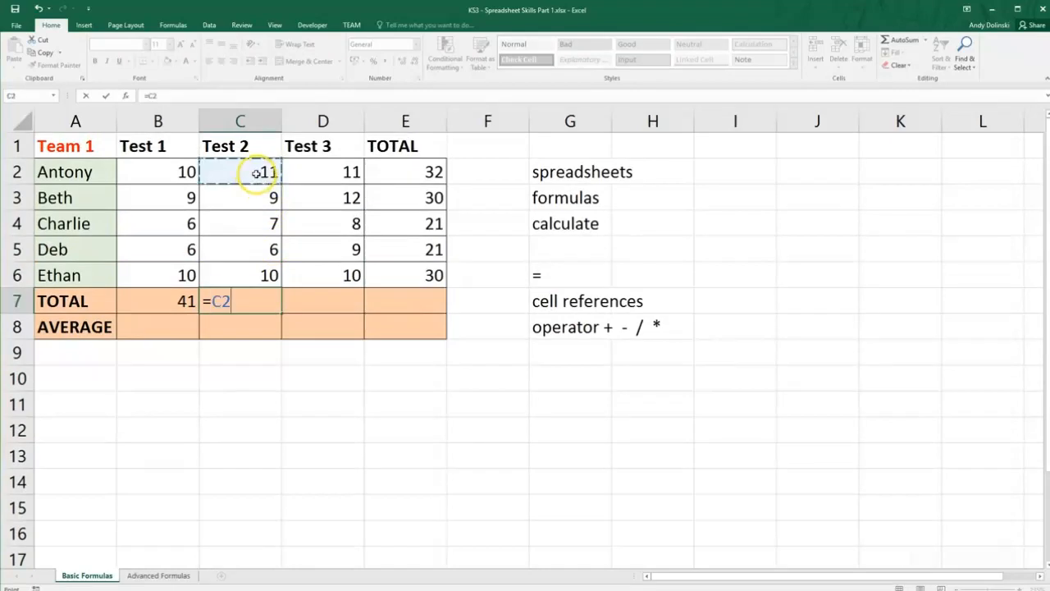
{"action": "type", "text": "+"}
{"action": "left_click", "coordinate": [257, 198]}
{"action": "type", "text": "+"}
{"action": "left_click", "coordinate": [261, 224]}
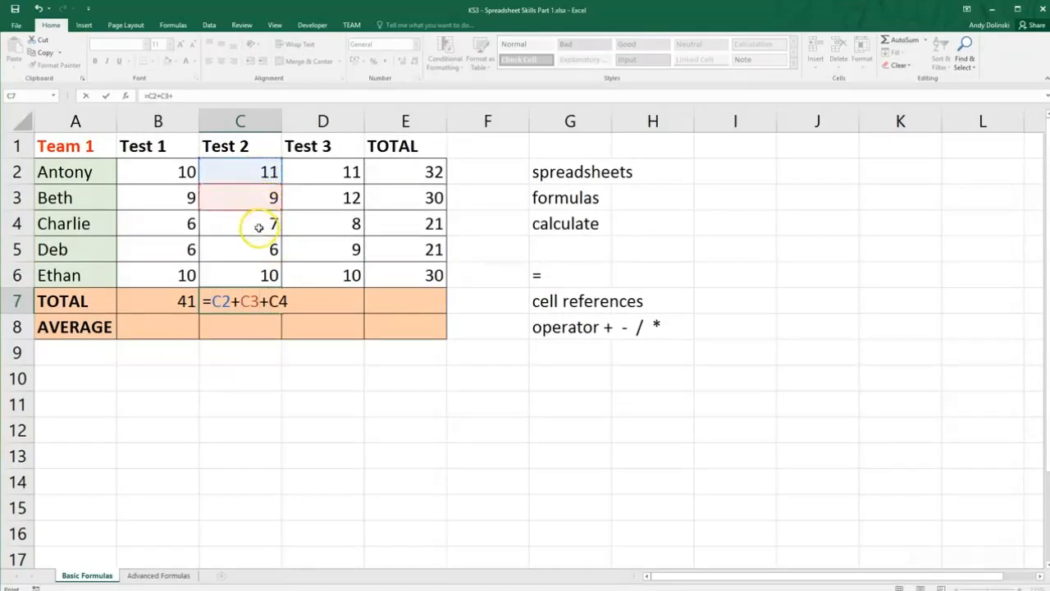
{"action": "type", "text": "+"}
{"action": "left_click", "coordinate": [258, 250]}
{"action": "type", "text": "+"}
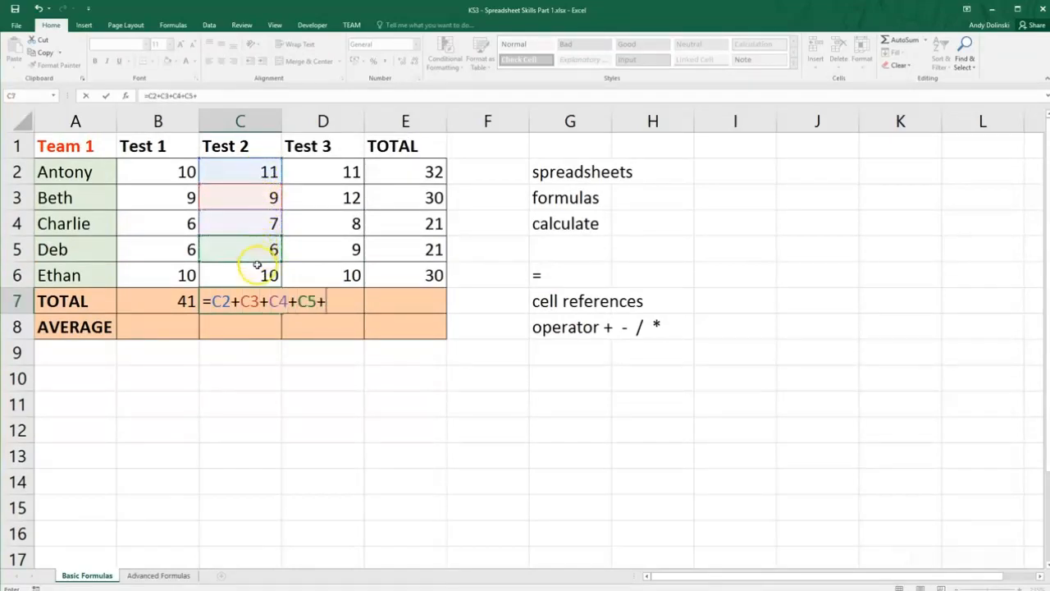
{"action": "left_click", "coordinate": [251, 275]}
{"action": "key", "text": "Return"}
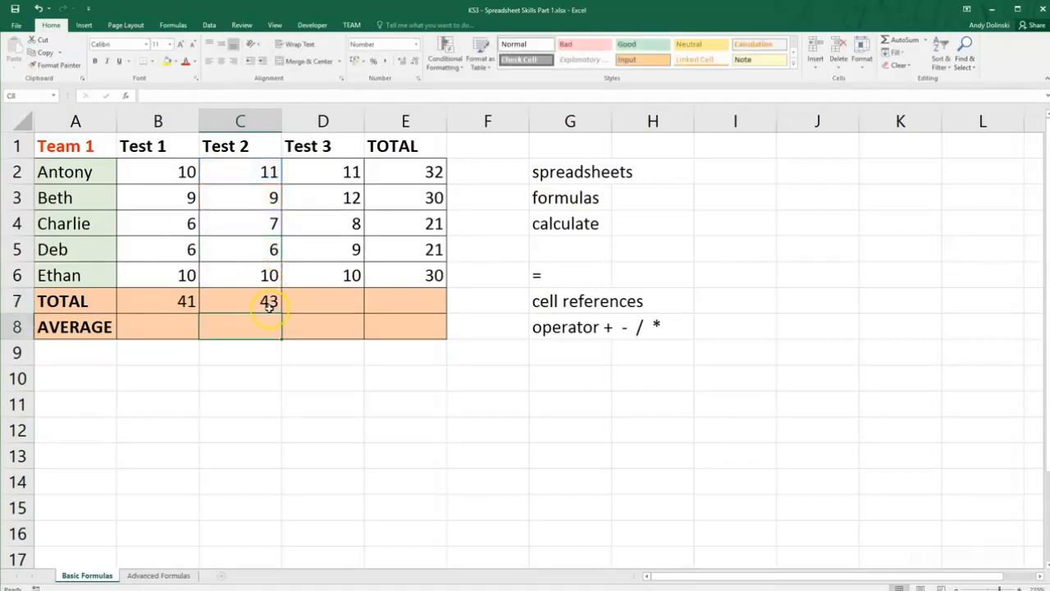
Fill the Test 2 total formula in C7 across to D7 and E7.
{"action": "left_click", "coordinate": [277, 307]}
{"action": "left_click_drag", "start_coordinate": [282, 312], "coordinate": [421, 310]}
{"action": "left_click", "coordinate": [429, 357]}
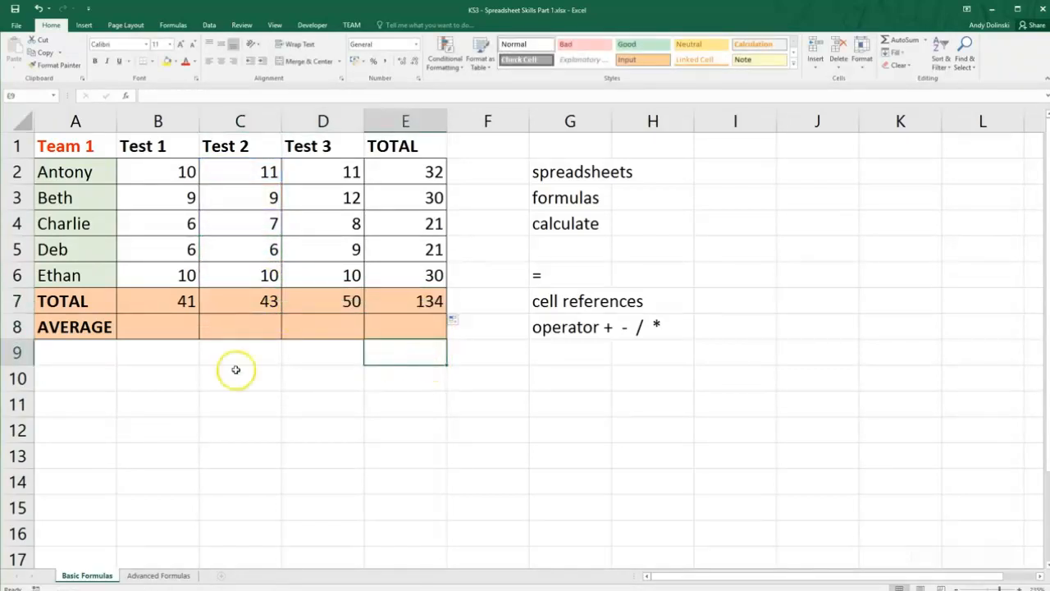
Enter the formula =(B2+B3+B4+B5+B6)/5 in cell B8 to average the Test 1 scores.
{"action": "left_click", "coordinate": [149, 331]}
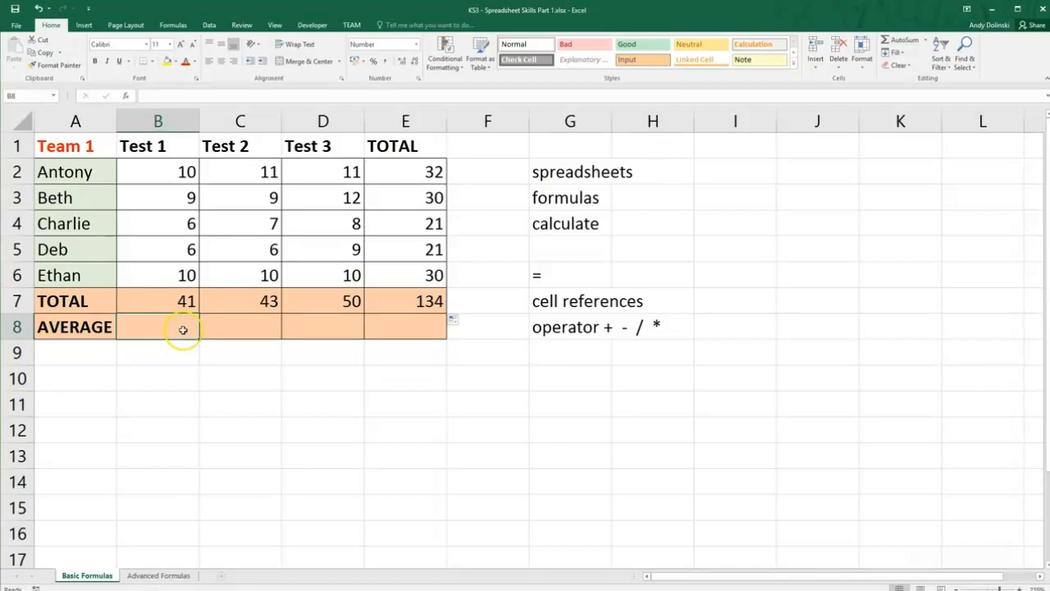
{"action": "type", "text": "="}
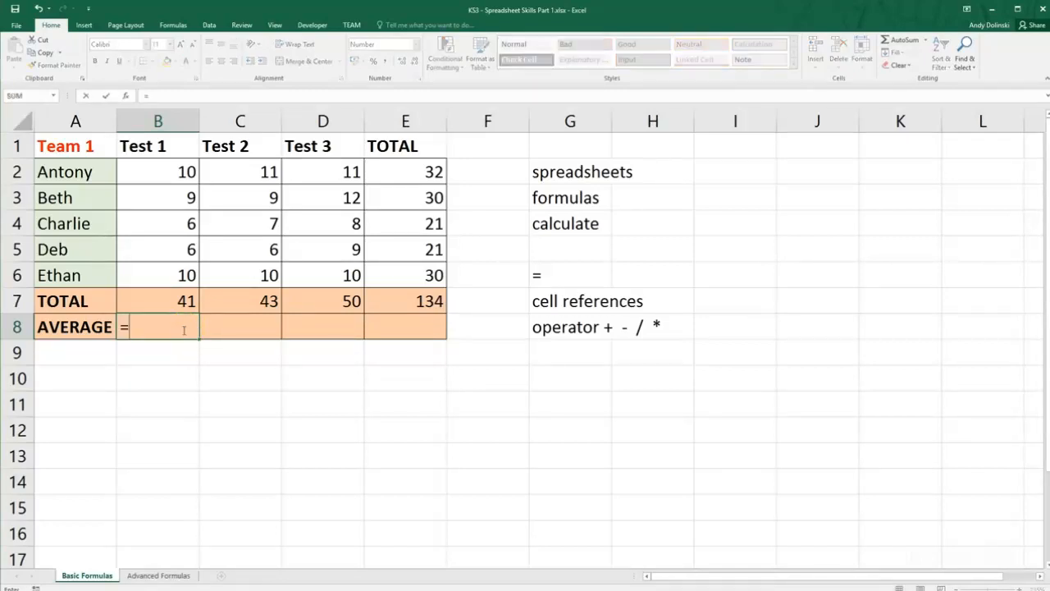
{"action": "type", "text": "("}
{"action": "left_click", "coordinate": [184, 170]}
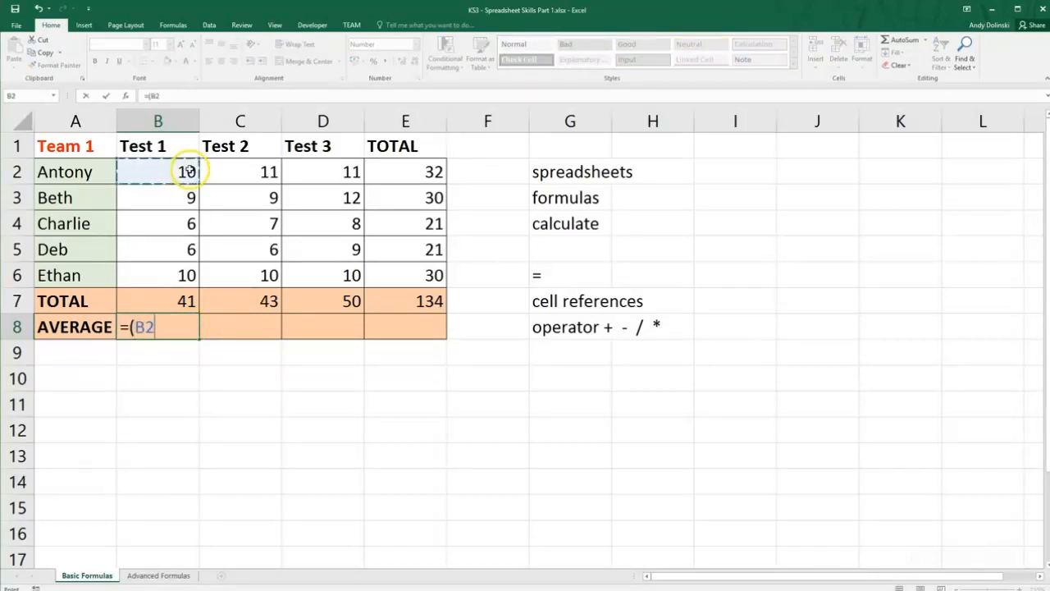
{"action": "type", "text": "+"}
{"action": "left_click", "coordinate": [188, 197]}
{"action": "type", "text": "+"}
{"action": "left_click", "coordinate": [187, 222]}
{"action": "type", "text": "+"}
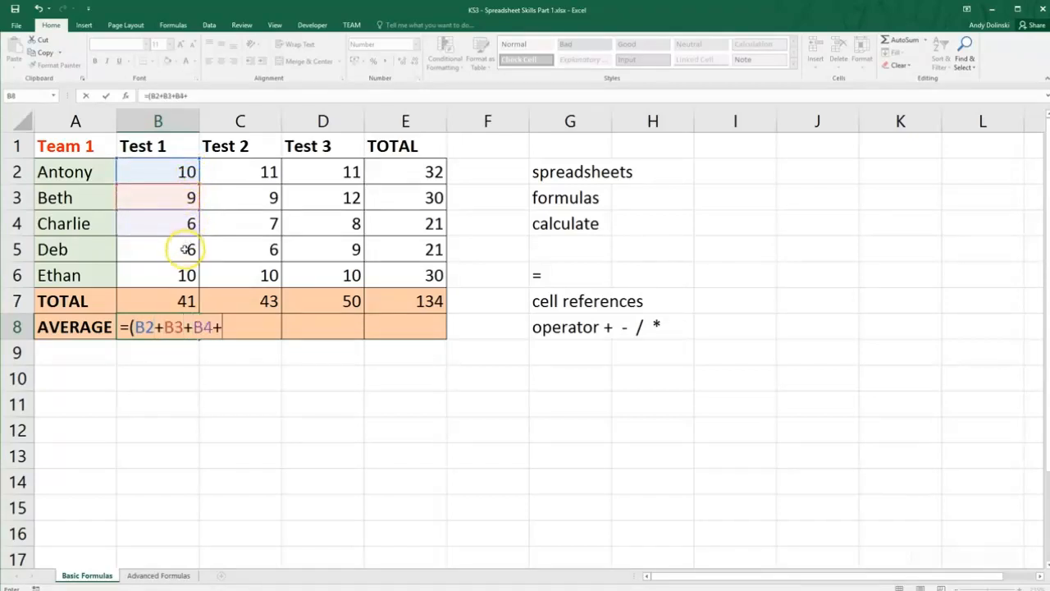
{"action": "left_click", "coordinate": [184, 249]}
{"action": "type", "text": "+"}
{"action": "left_click", "coordinate": [184, 274]}
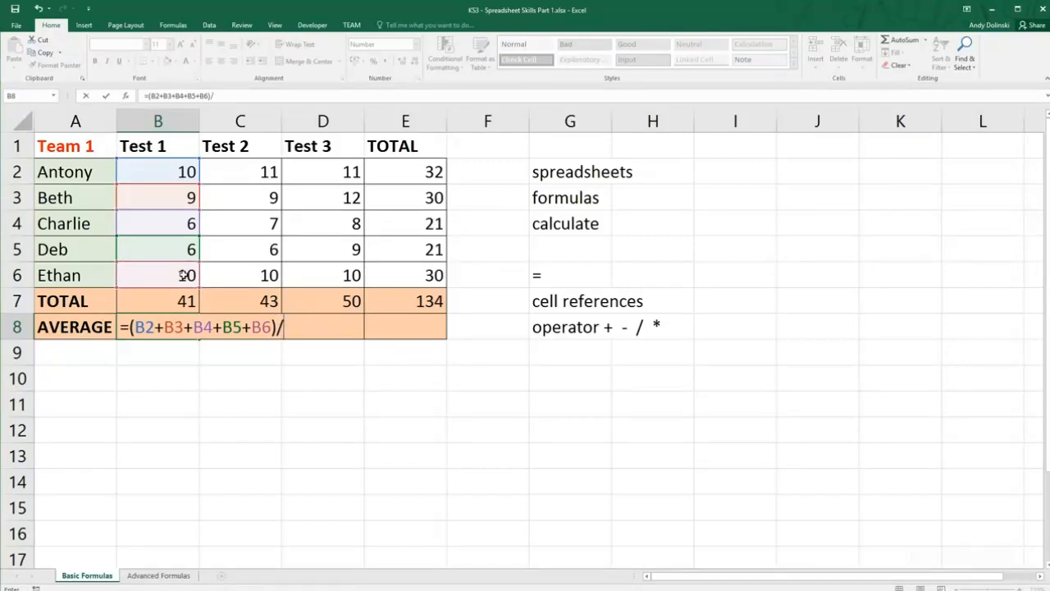
{"action": "key", "text": "Return"}
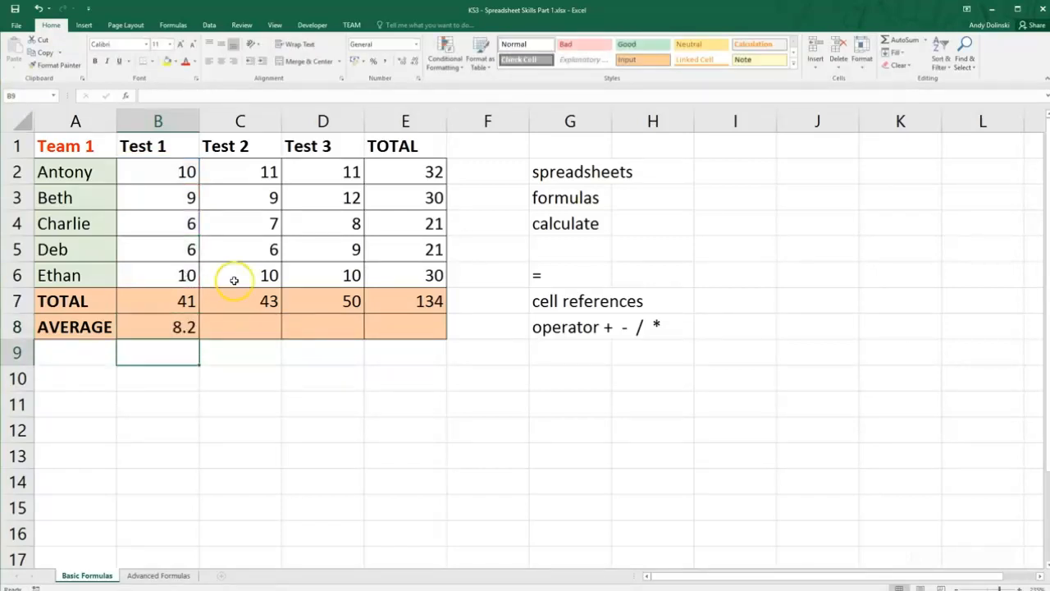
Clear the Test 1 average formula from cell B8.
{"action": "left_click", "coordinate": [183, 327]}
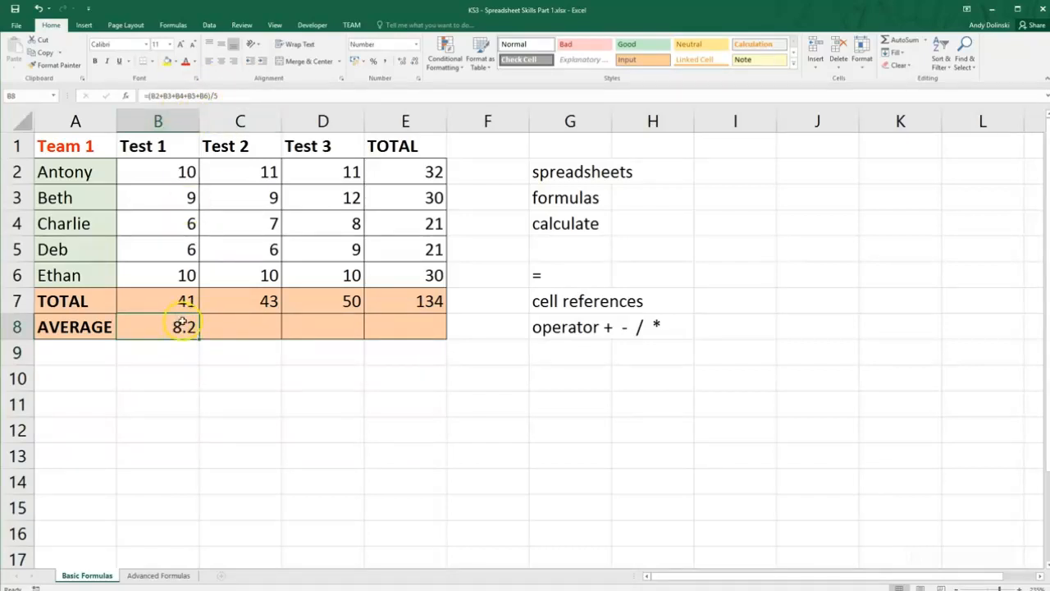
{"action": "left_click_drag", "start_coordinate": [199, 338], "coordinate": [164, 330]}
{"action": "left_click", "coordinate": [373, 389]}
{"action": "key", "text": "Delete"}
{"action": "left_click", "coordinate": [170, 351]}
{"action": "left_click", "coordinate": [174, 325]}
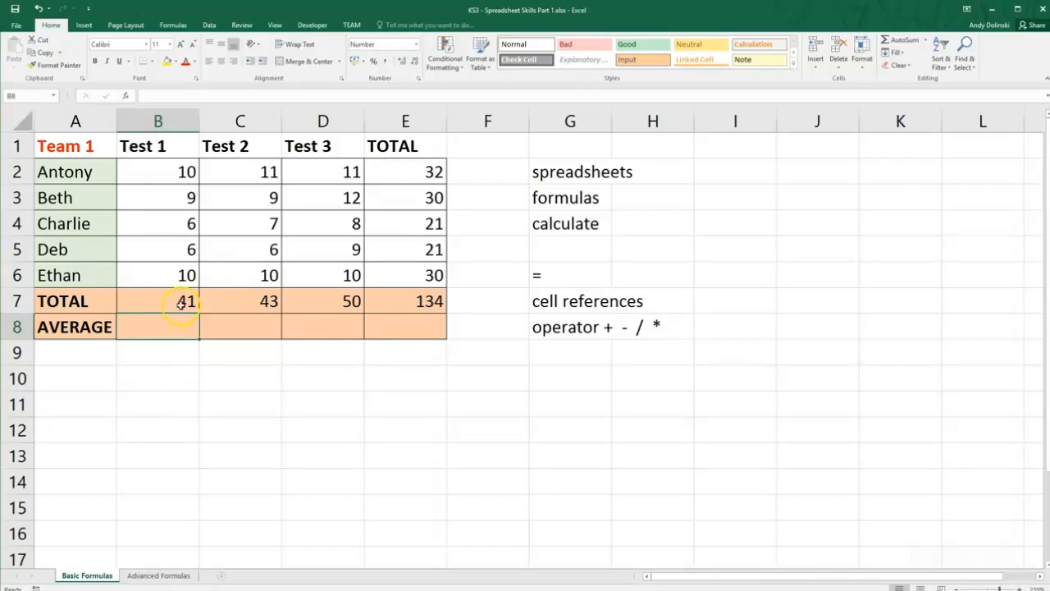
Enter the formula =B7/5 in cell B8 to calculate the Test 1 average from its total.
{"action": "left_click", "coordinate": [181, 302]}
{"action": "left_click", "coordinate": [178, 328]}
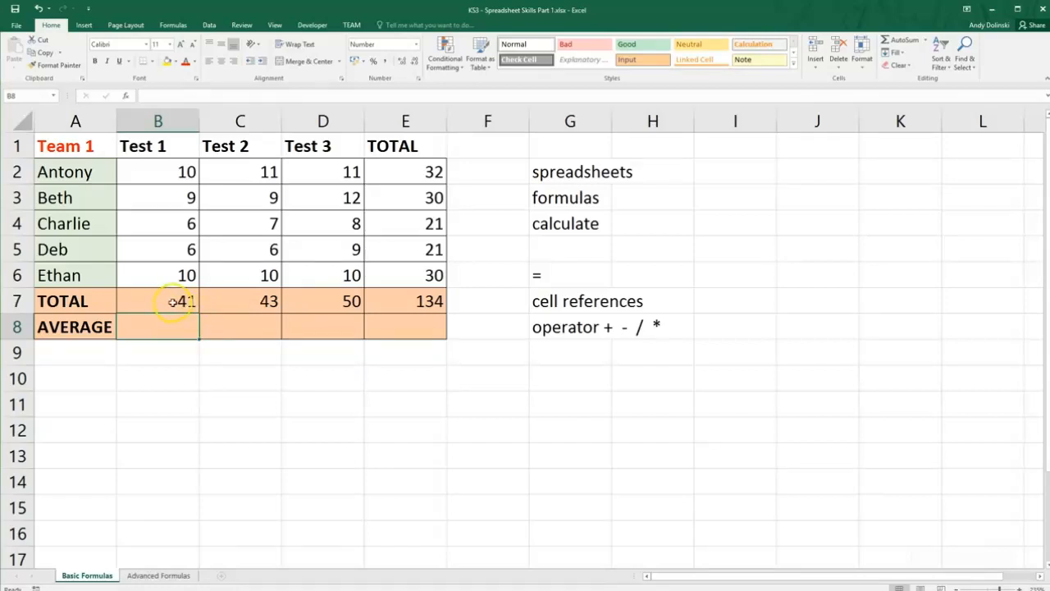
{"action": "type", "text": "="}
{"action": "scroll", "coordinate": [183, 297], "scroll_direction": "down", "scroll_amount": 1}
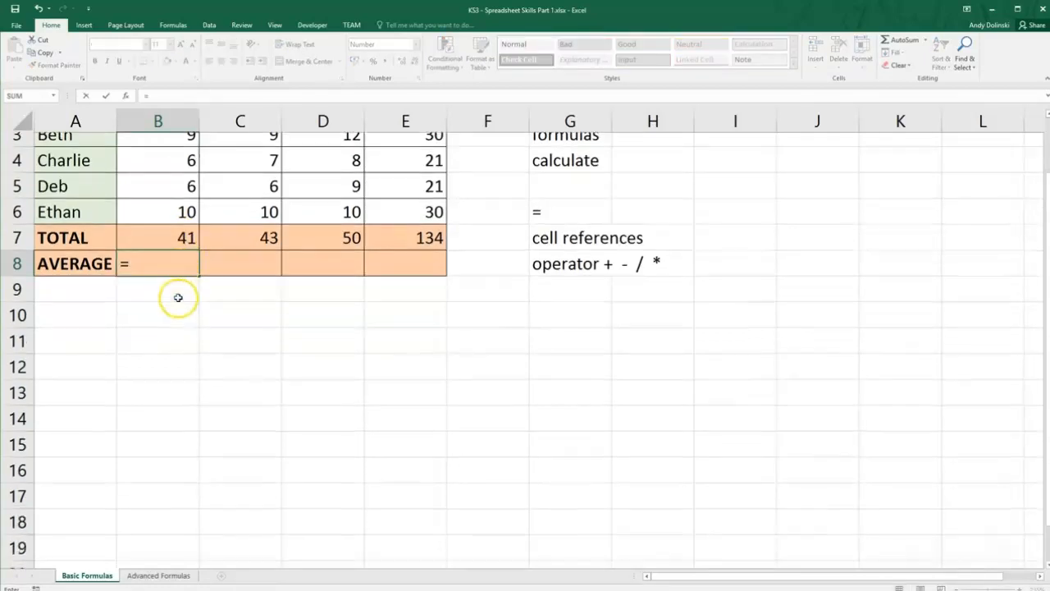
{"action": "scroll", "coordinate": [179, 299], "scroll_direction": "up", "scroll_amount": 1}
{"action": "left_click", "coordinate": [179, 299]}
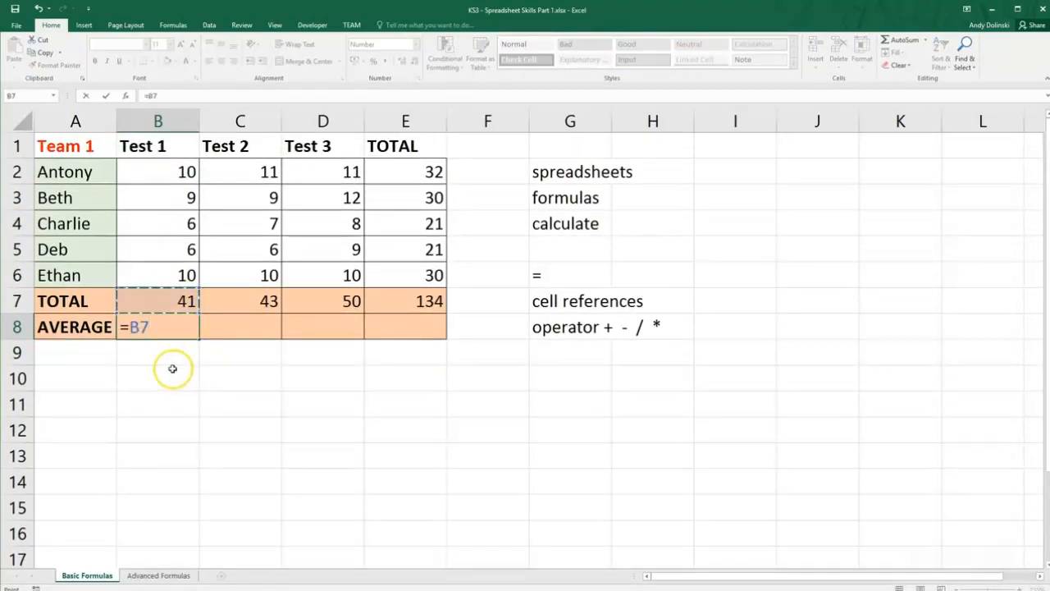
{"action": "type", "text": "/5"}
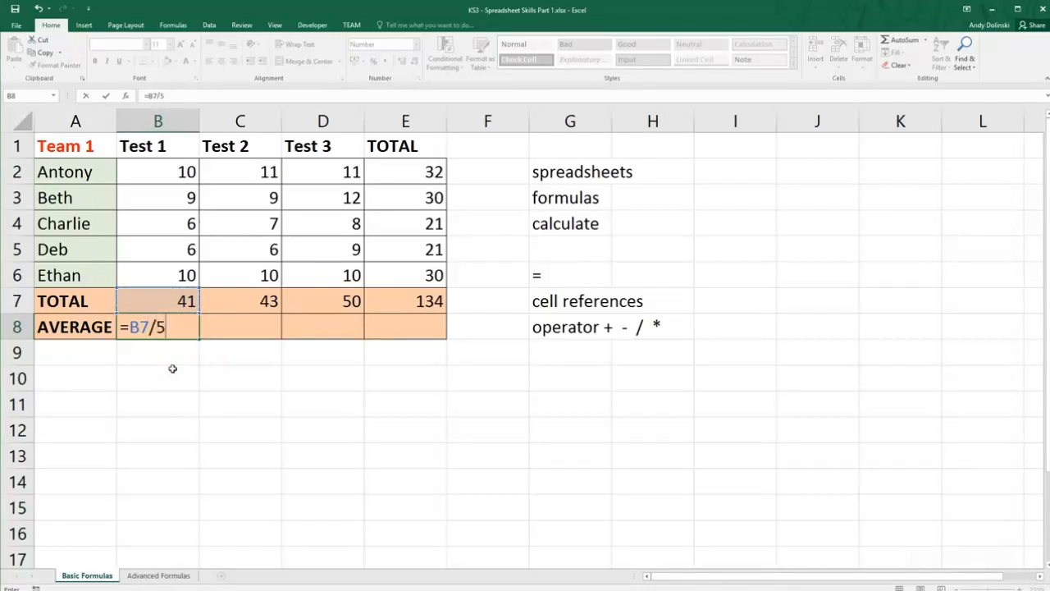
{"action": "key", "text": "Return"}
Enter the formula =C7/5 in cell C8 to calculate the Test 2 average from its total.
{"action": "left_click", "coordinate": [237, 327]}
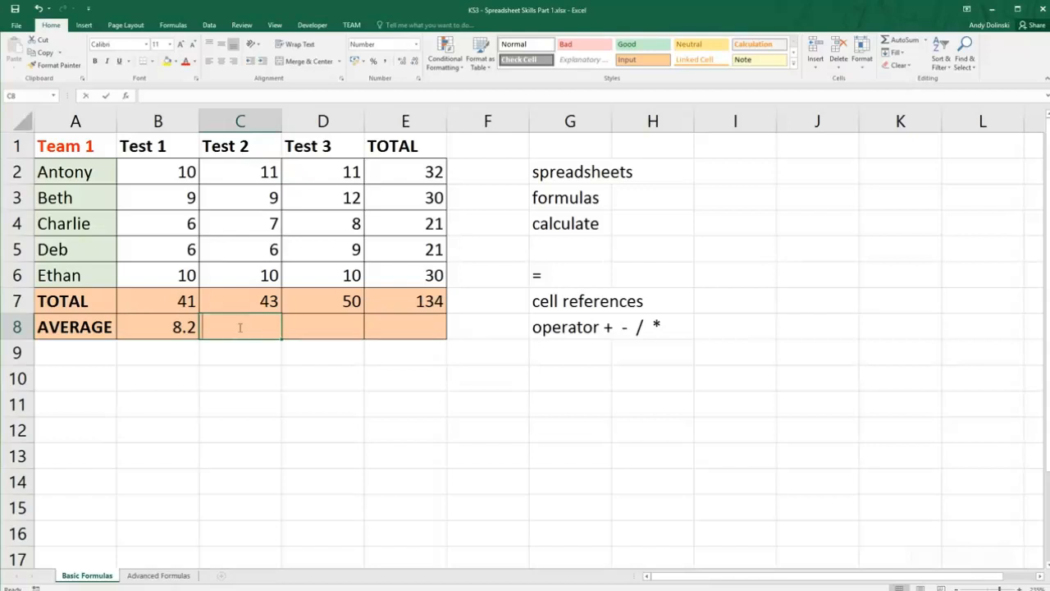
{"action": "type", "text": "="}
{"action": "left_click", "coordinate": [248, 301]}
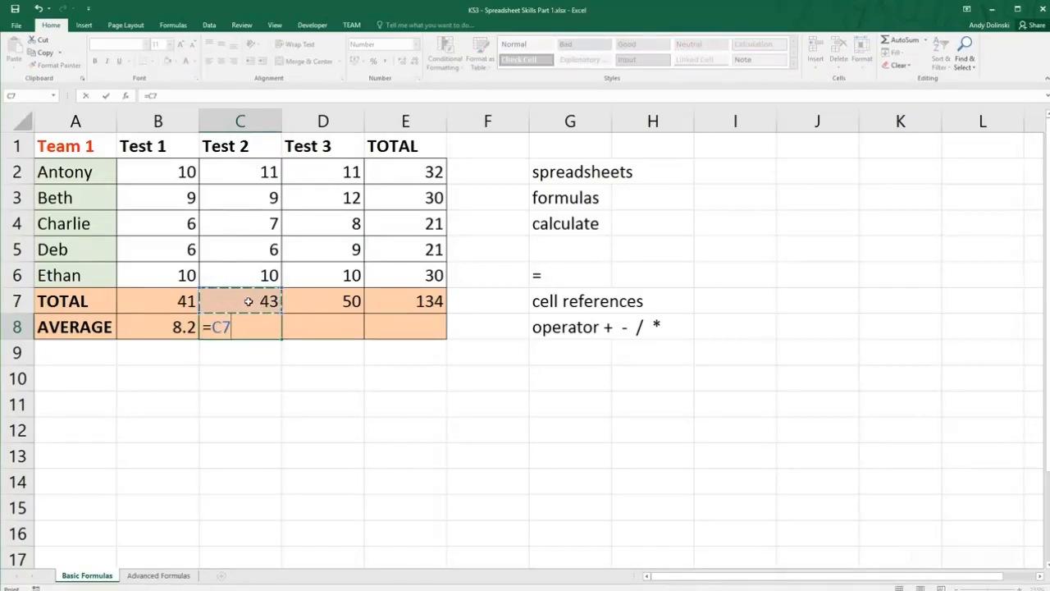
{"action": "key", "text": "Return"}
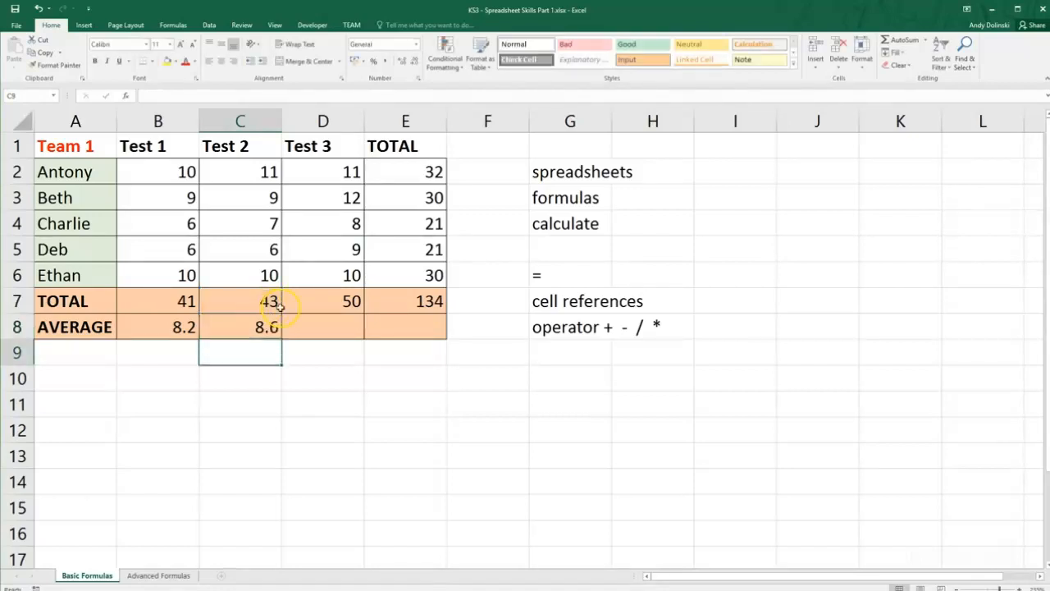
Fill the Test 2 average formula in C8 across to D8 and E8.
{"action": "left_click", "coordinate": [246, 332]}
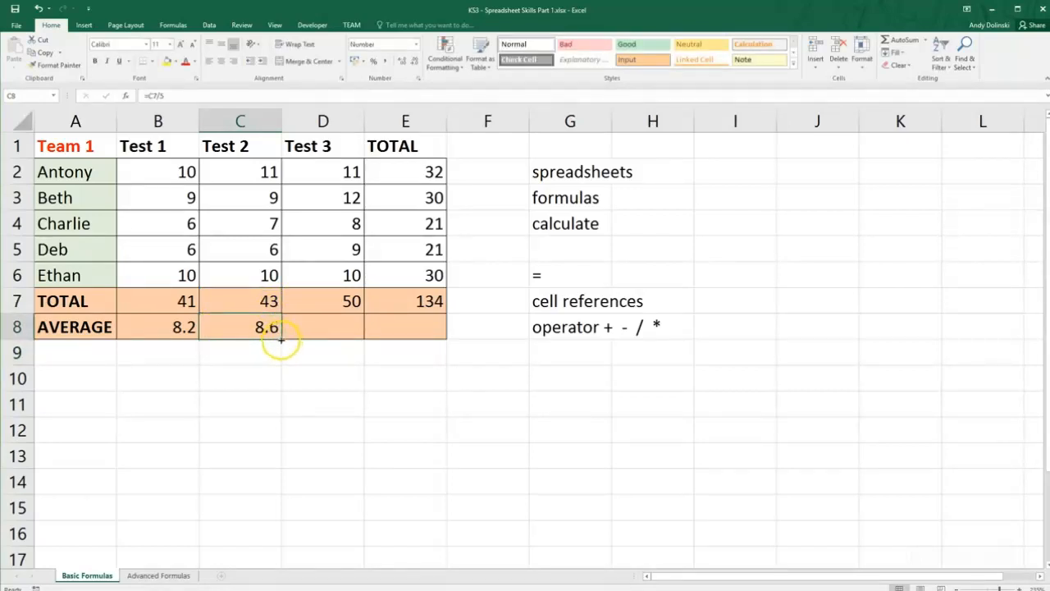
{"action": "left_click_drag", "start_coordinate": [281, 339], "coordinate": [433, 335]}
{"action": "left_click", "coordinate": [429, 359]}
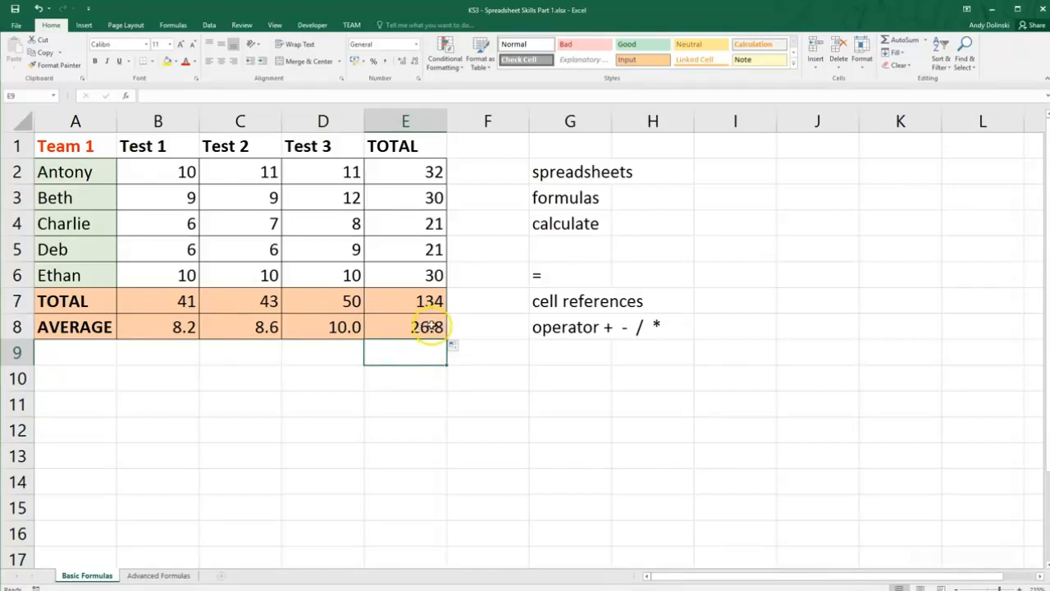
Reduce the number format of the averages in B8:E8 to no decimal places.
{"action": "left_click_drag", "start_coordinate": [422, 333], "coordinate": [160, 332]}
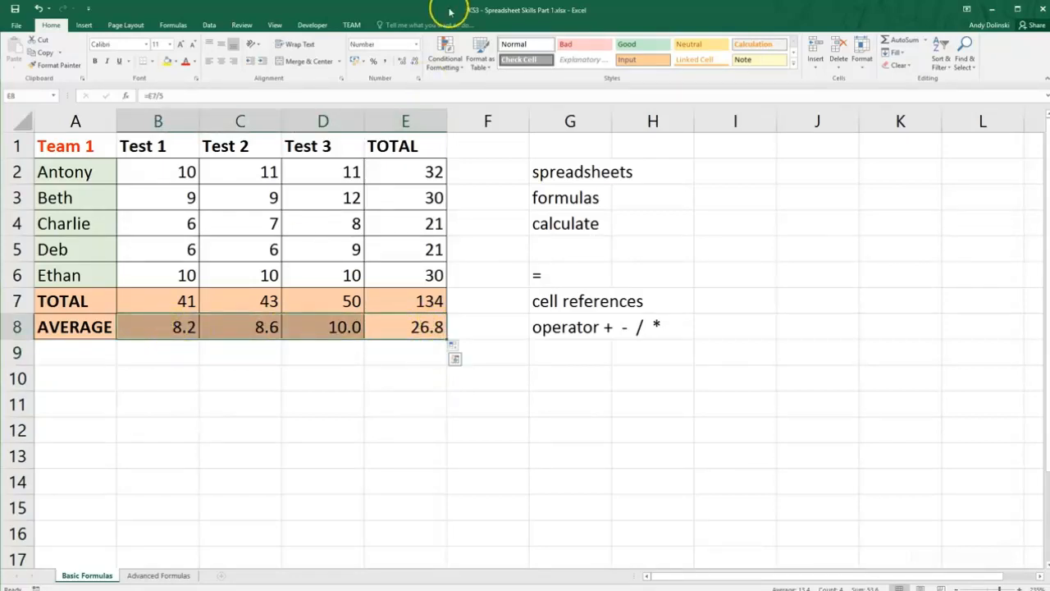
{"action": "left_click", "coordinate": [402, 64]}
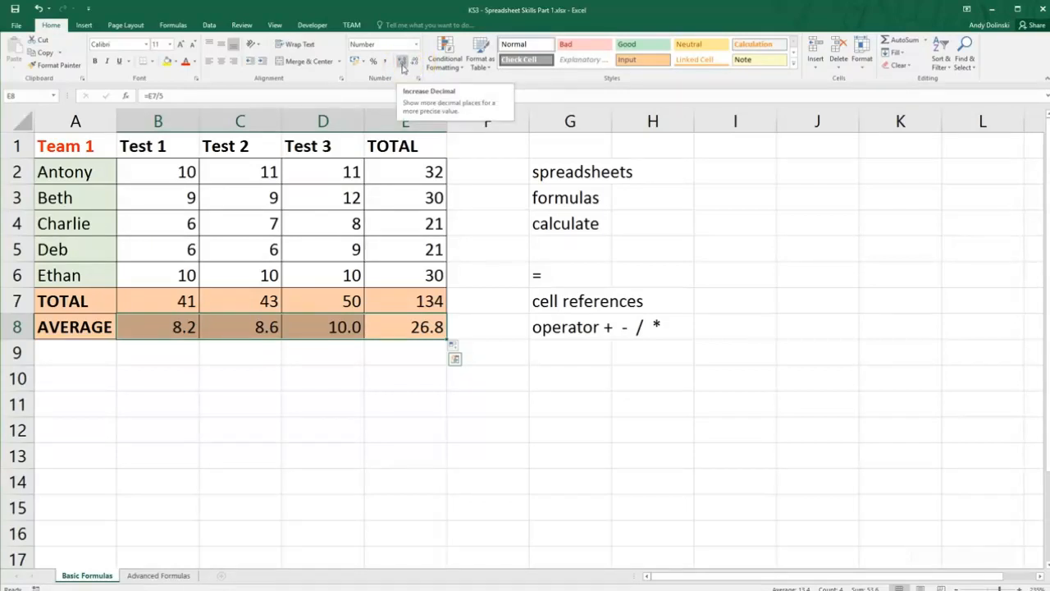
{"action": "left_click", "coordinate": [416, 64]}
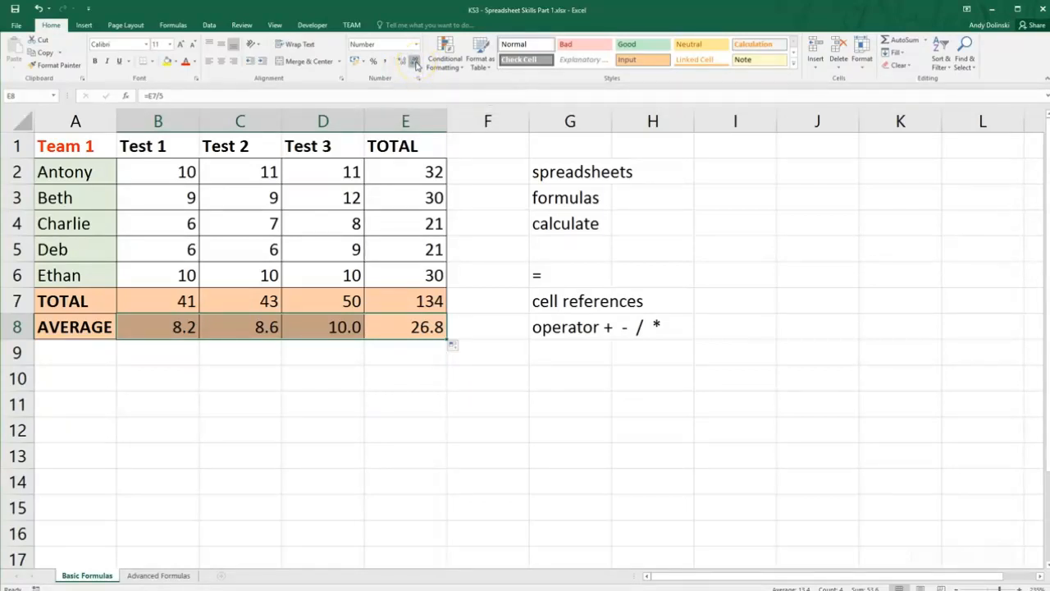
{"action": "left_click", "coordinate": [416, 63]}
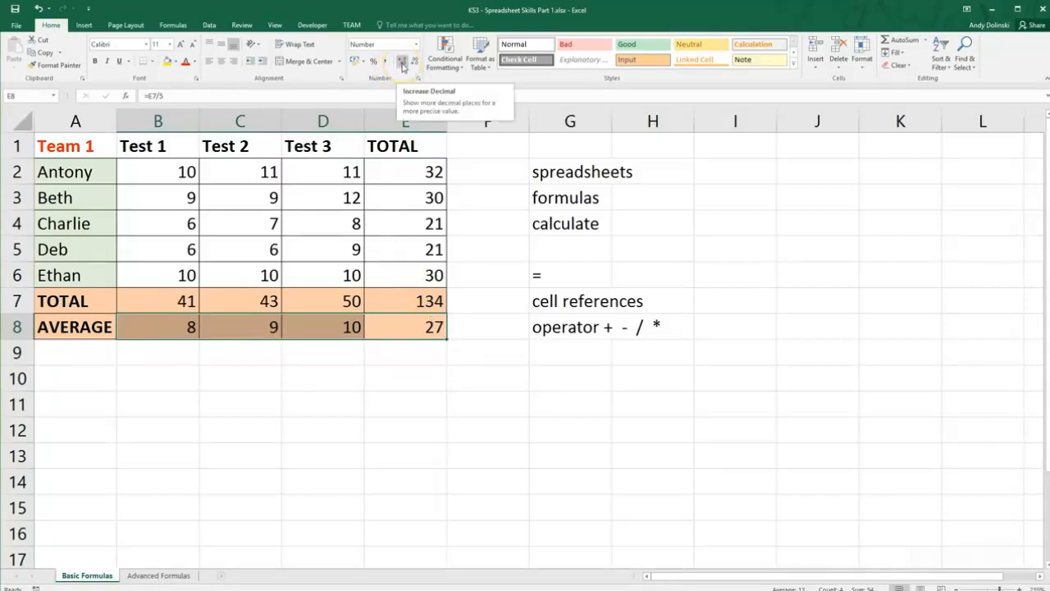
Increase the number format of the averages in B8:E8 to three decimal places.
{"action": "left_click", "coordinate": [402, 64]}
{"action": "left_click", "coordinate": [401, 63]}
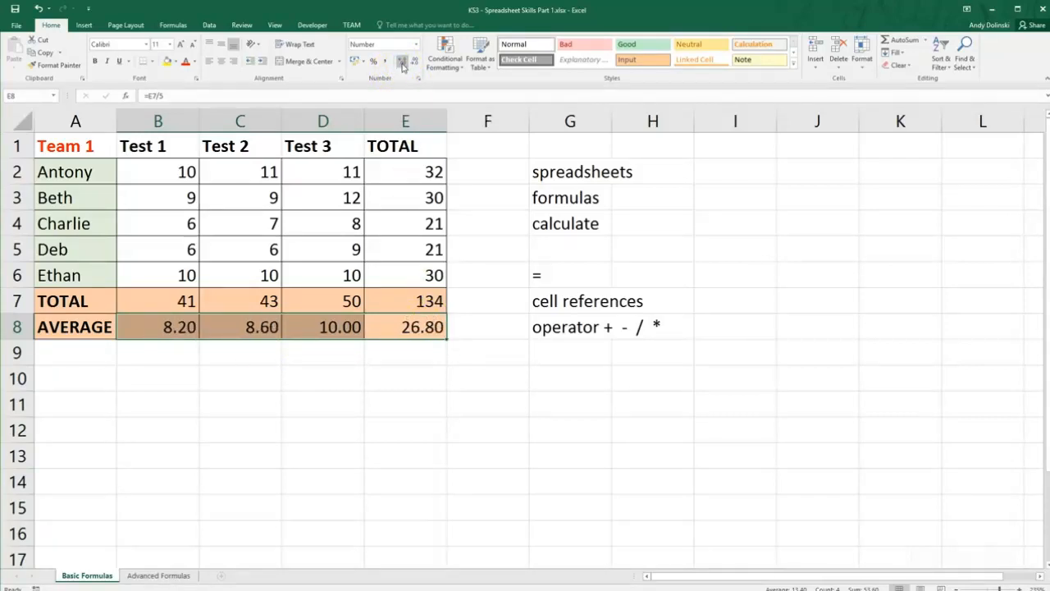
{"action": "left_click", "coordinate": [402, 63]}
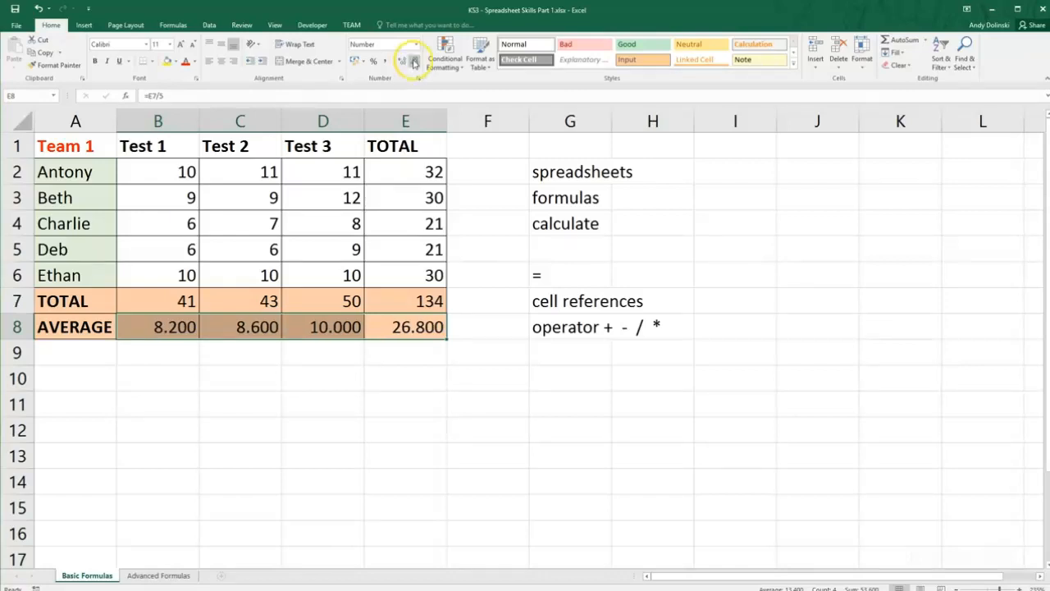
Return the averages in B8:E8 to one decimal place and deselect the range.
{"action": "left_click", "coordinate": [414, 62]}
{"action": "left_click", "coordinate": [414, 62]}
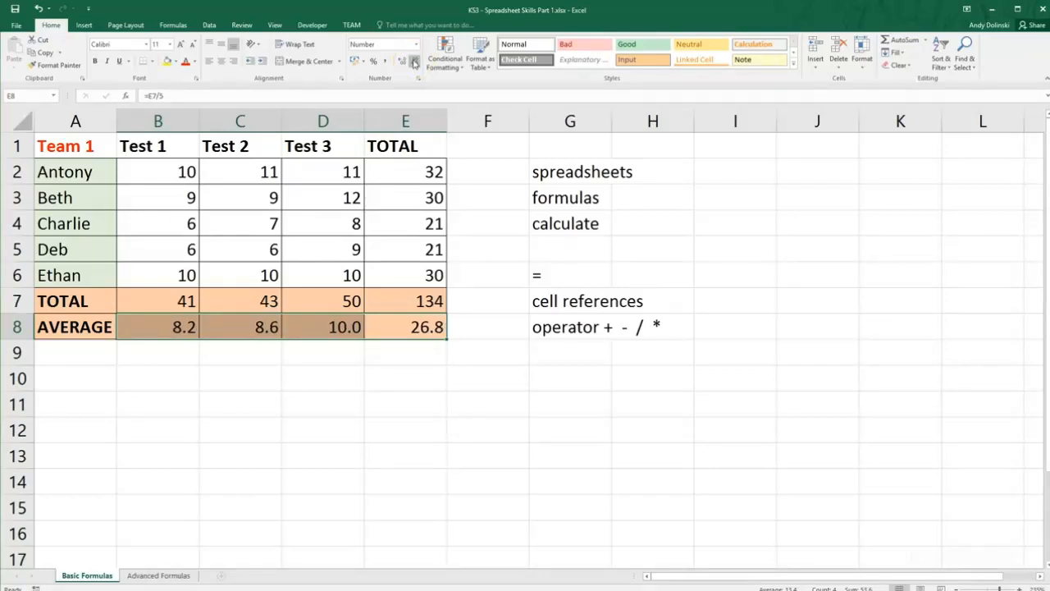
{"action": "left_click", "coordinate": [219, 350]}
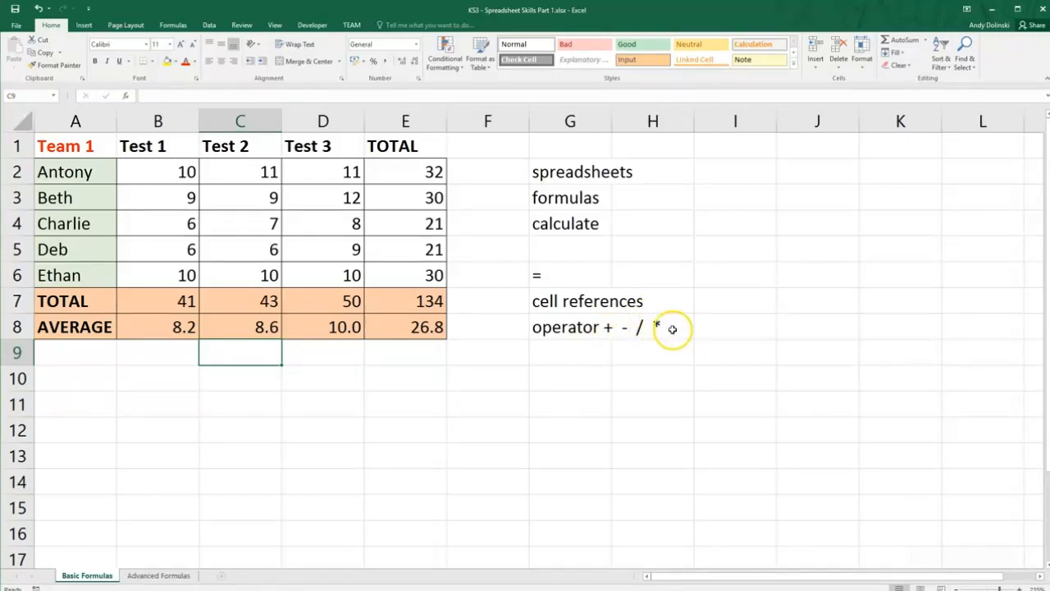
Enter the note "numpad" in cell G10, below the list of operators.
{"action": "left_click", "coordinate": [559, 378]}
{"action": "type", "text": "numpad"}
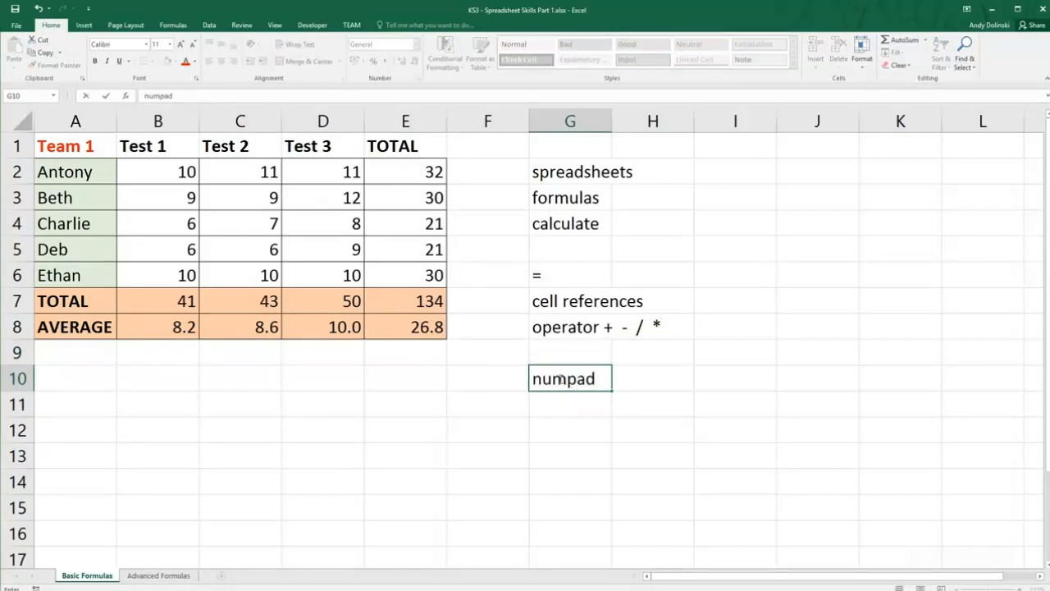
{"action": "key", "text": "Return"}
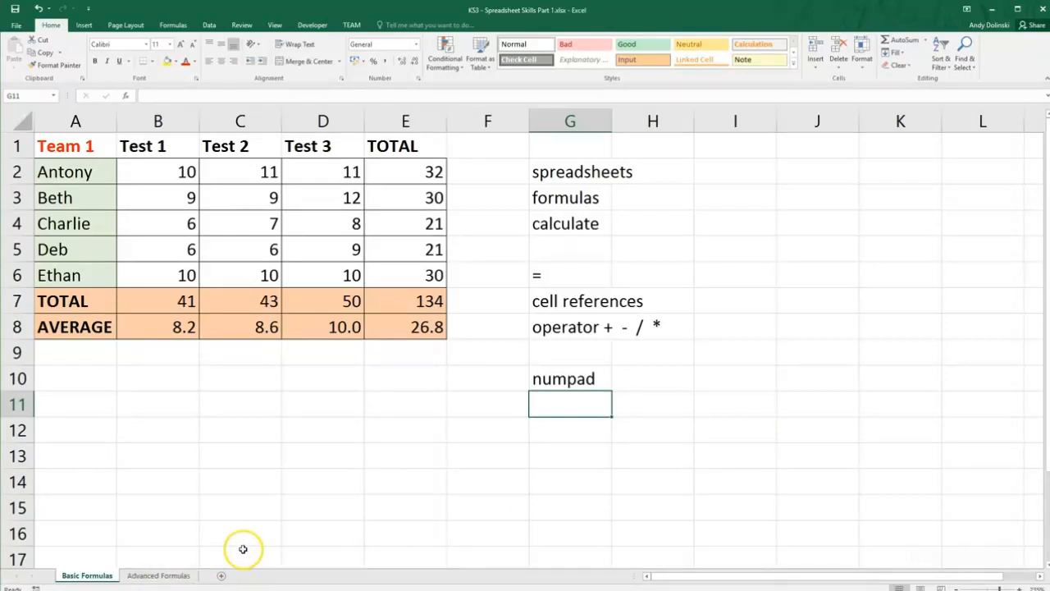
Open the Advanced Formulas sheet and select cell D11 below the Team 2 table.
{"action": "left_click", "coordinate": [159, 575]}
{"action": "left_click", "coordinate": [237, 310]}
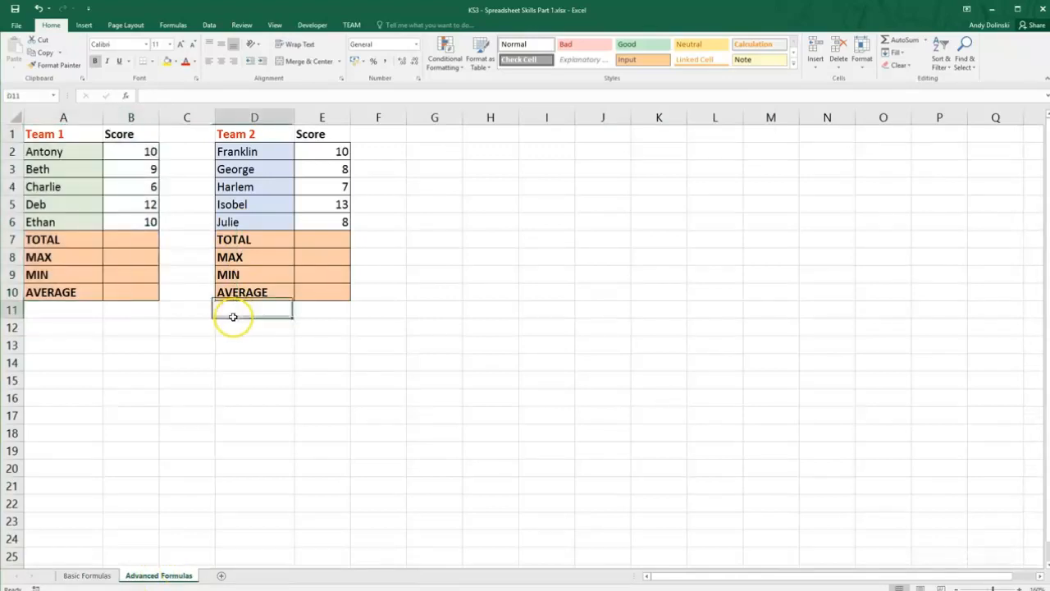